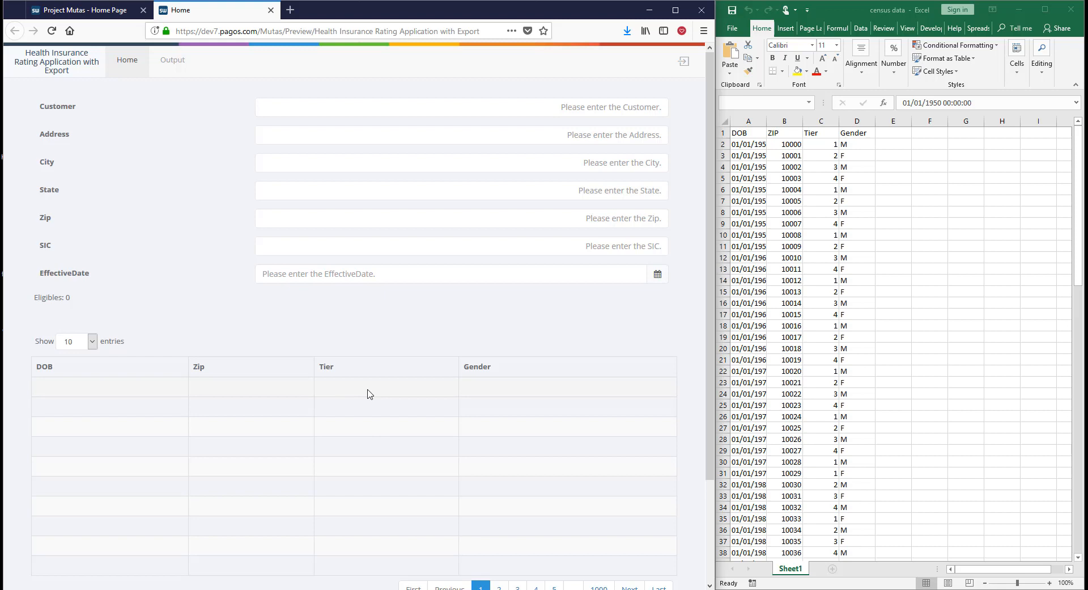
Step: Copy the first five census rows (A2:D6) from the census data workbook and paste them into the web form's table starting at the first DOB cell
scroll(370, 393, "down", 2)
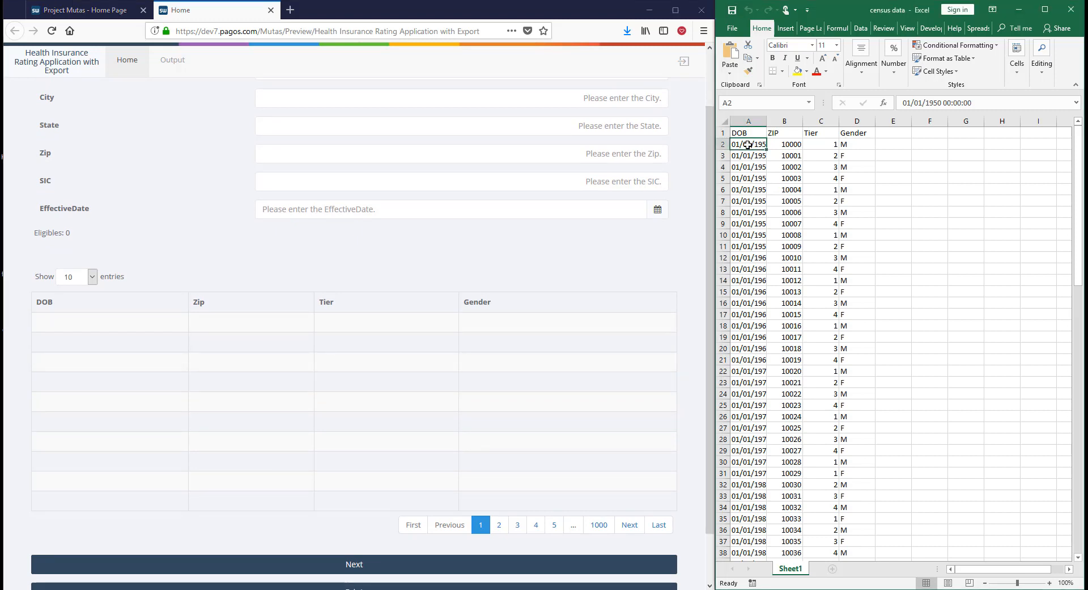
left_click_drag(754, 144, 841, 187)
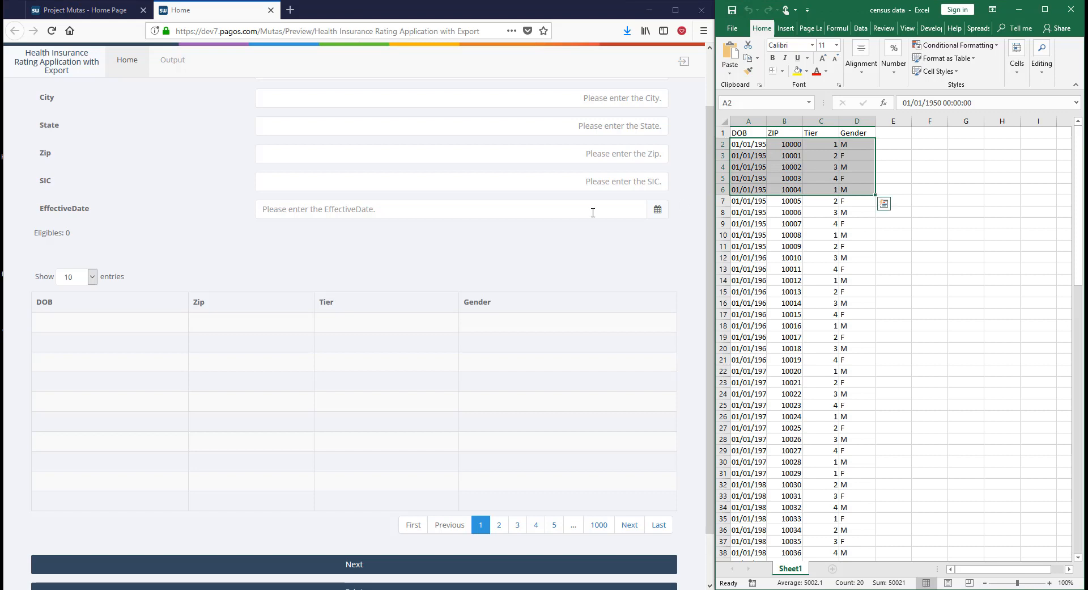
key("ctrl+c")
left_click(119, 323)
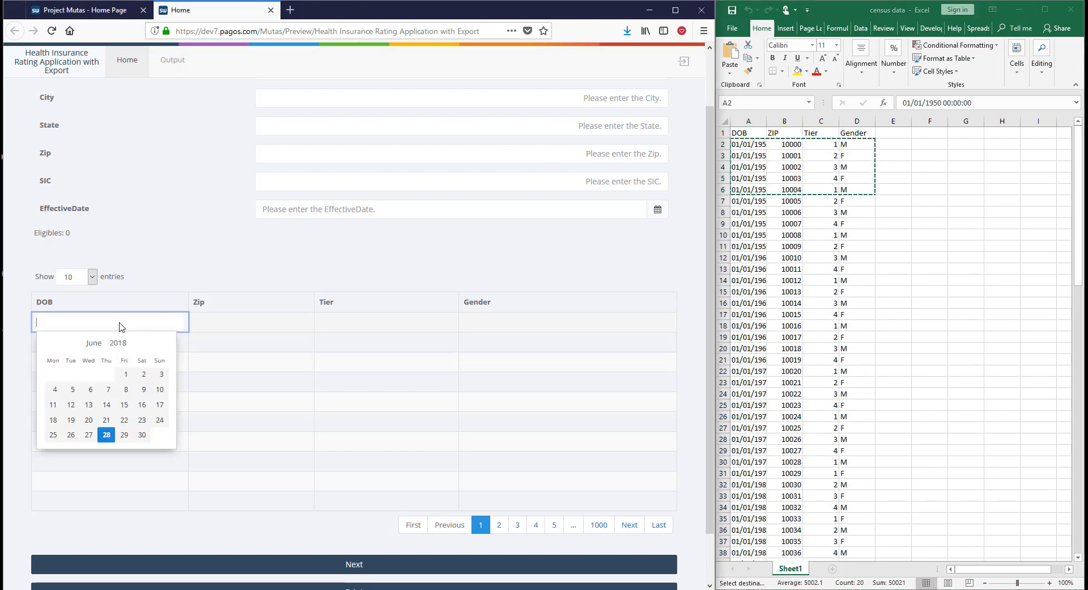
key("ctrl+v")
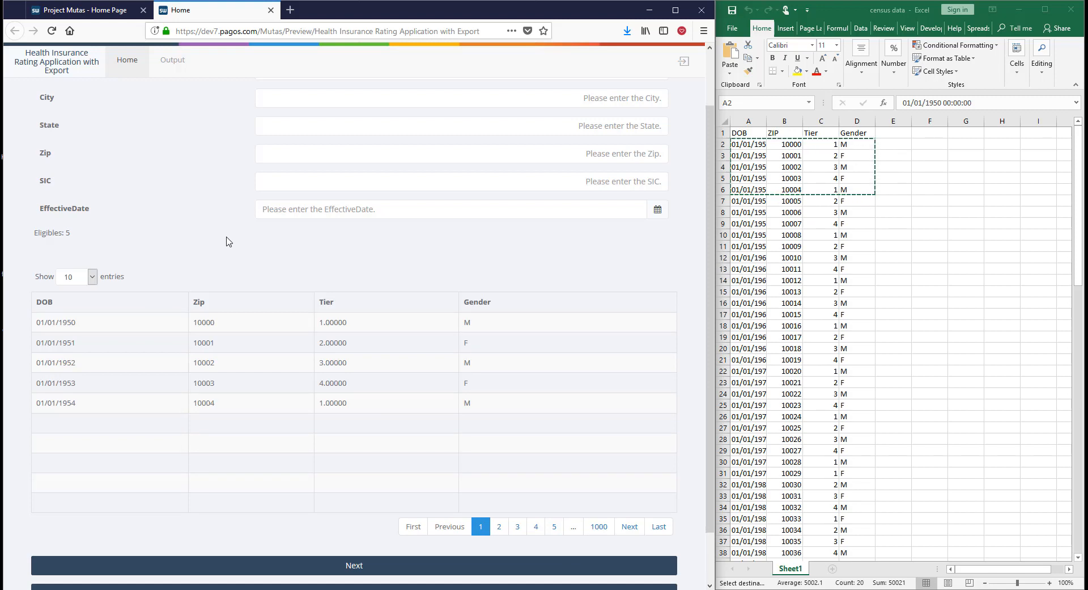
Step: Bring up the Header and Table documents in Word and examine their header row and placeholder row
left_click(340, 589)
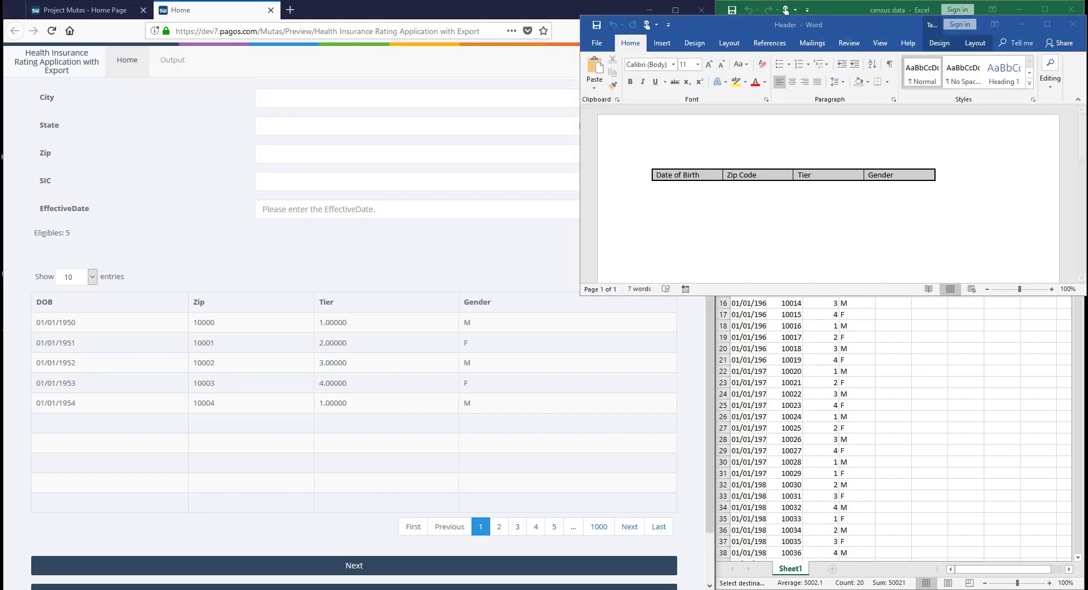
left_click(429, 589)
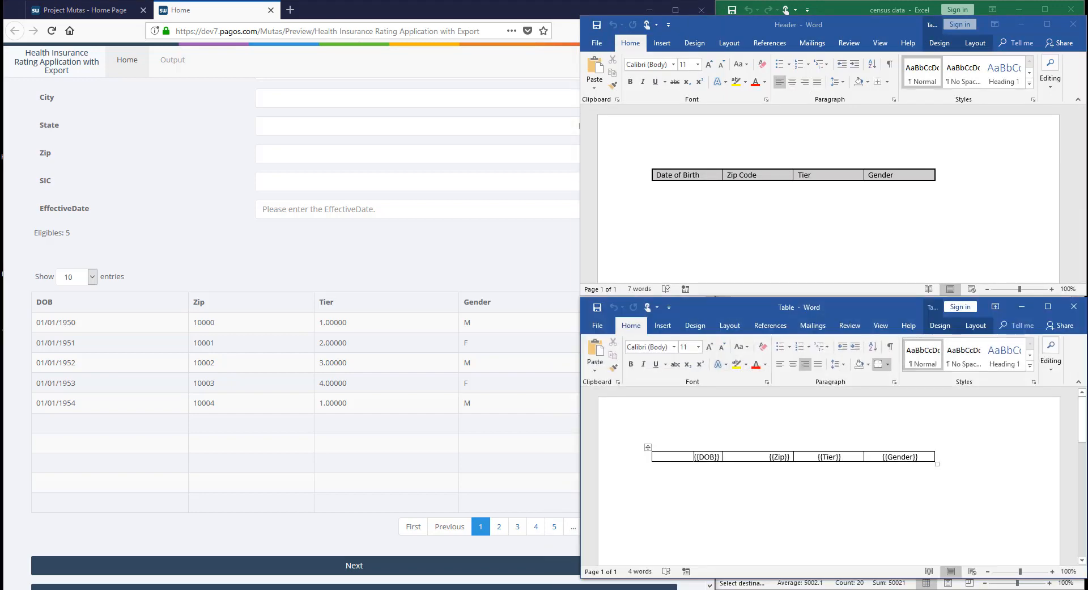
left_click(731, 245)
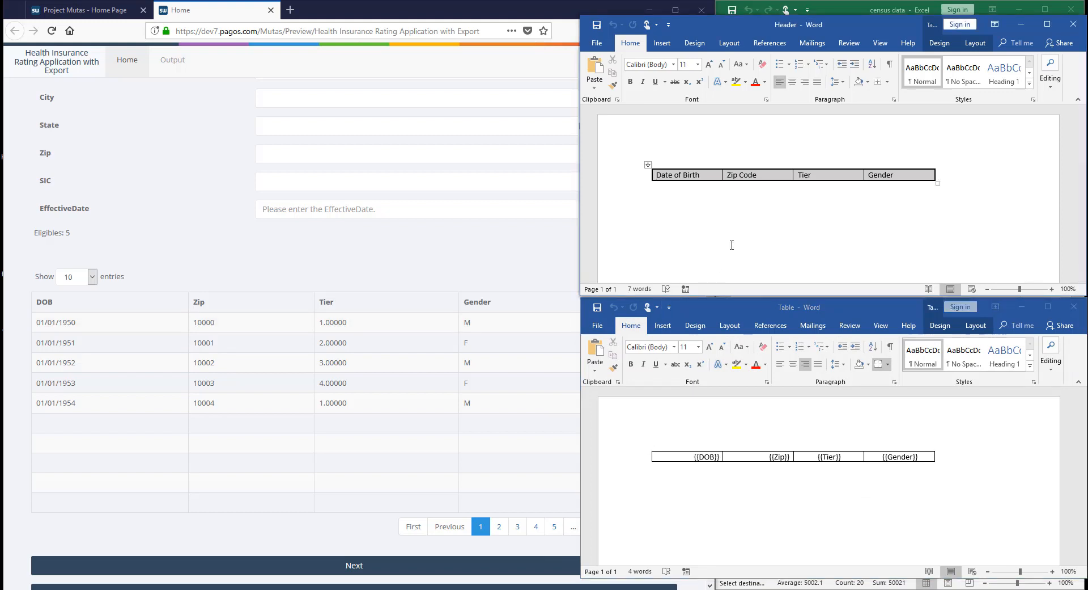
left_click(737, 466)
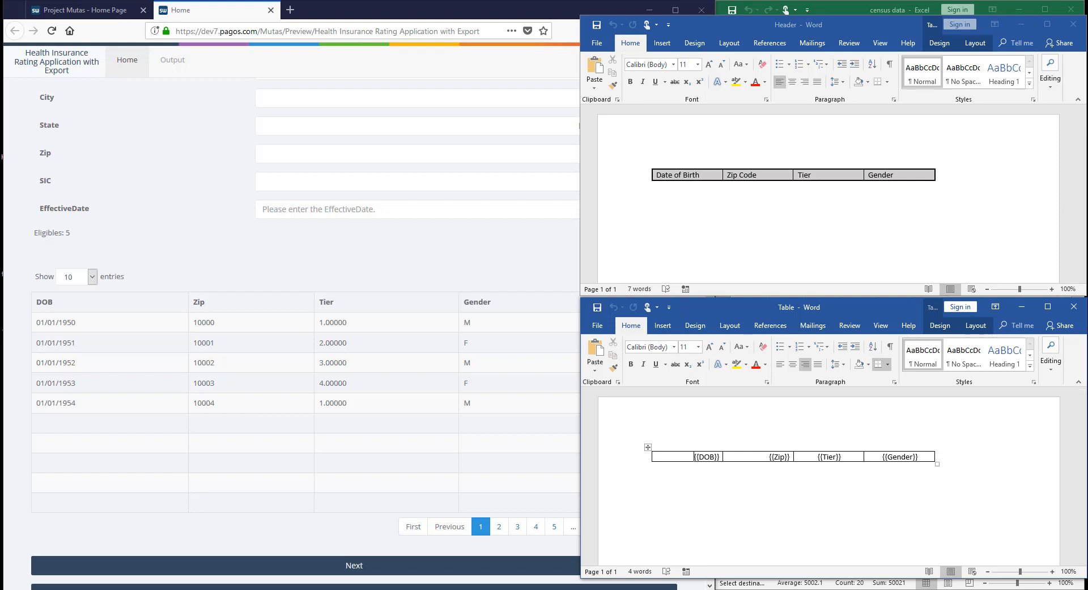
Step: Switch to the Health Insurance Rating Application workbook in Excel and select the first census row, B15:E15, on the Input sheet
mouse_move(522, 587)
left_click(521, 569)
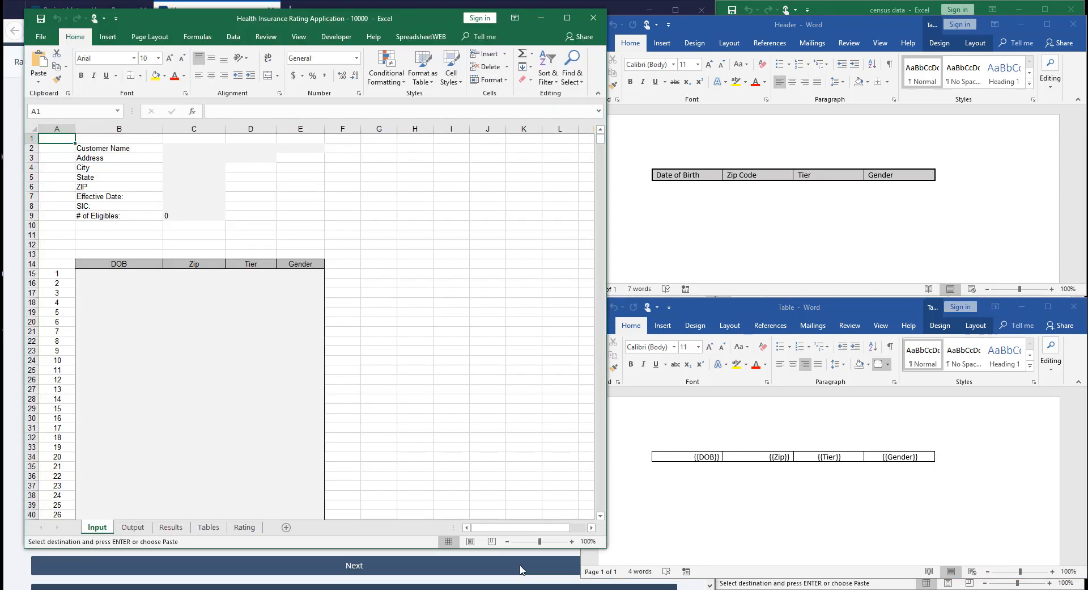
left_click(125, 273)
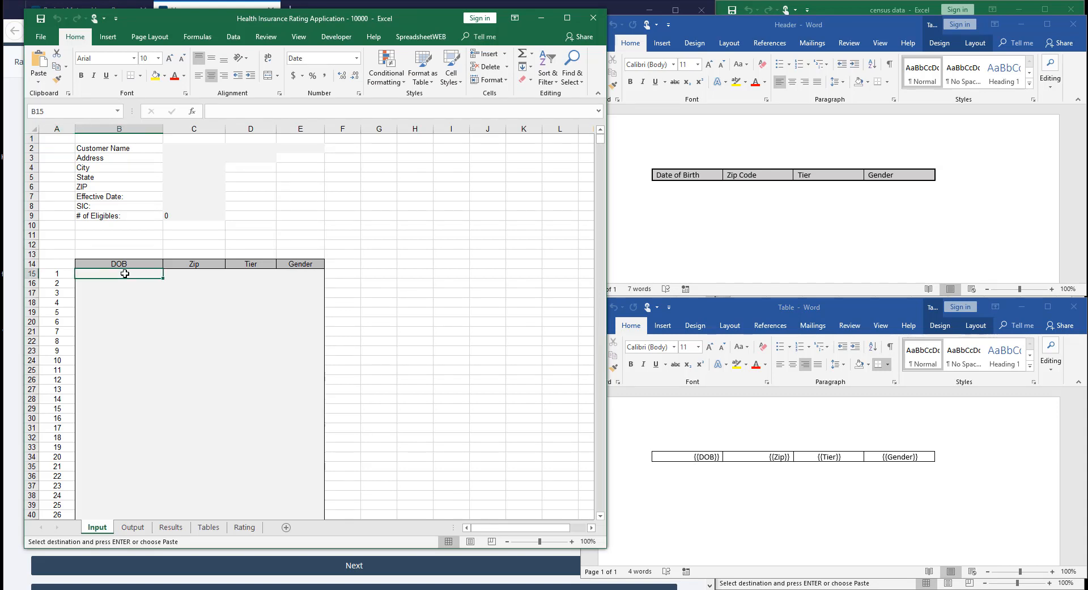
key("shift+Right")
key("shift+Right")
key("shift+Right")
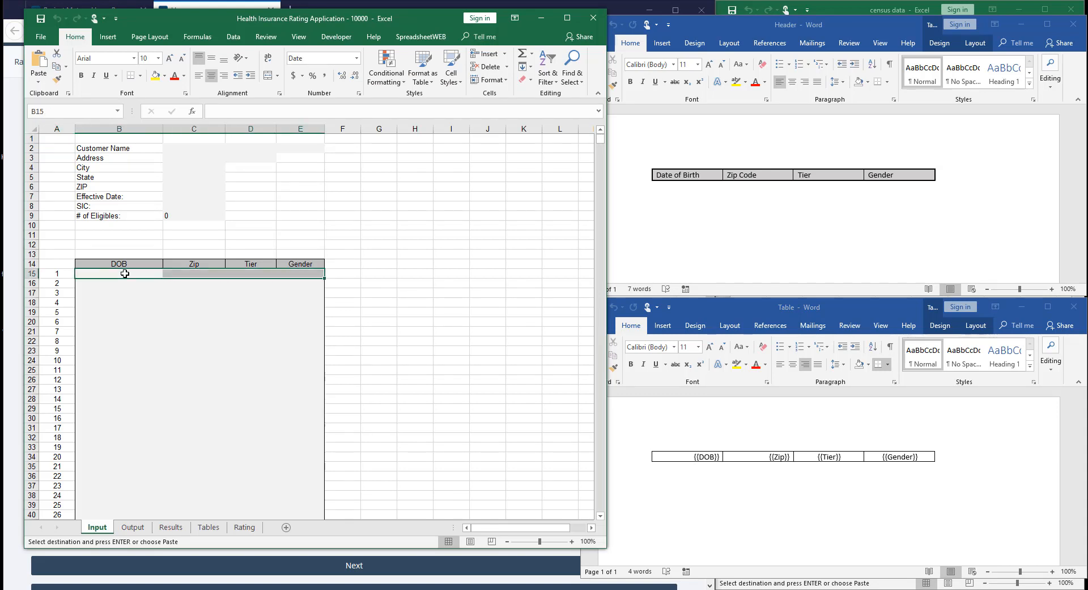
Step: Select the whole census table B14:E10014, including its header row, to check its range name
left_click_drag(600, 139, 596, 521)
left_click(309, 514)
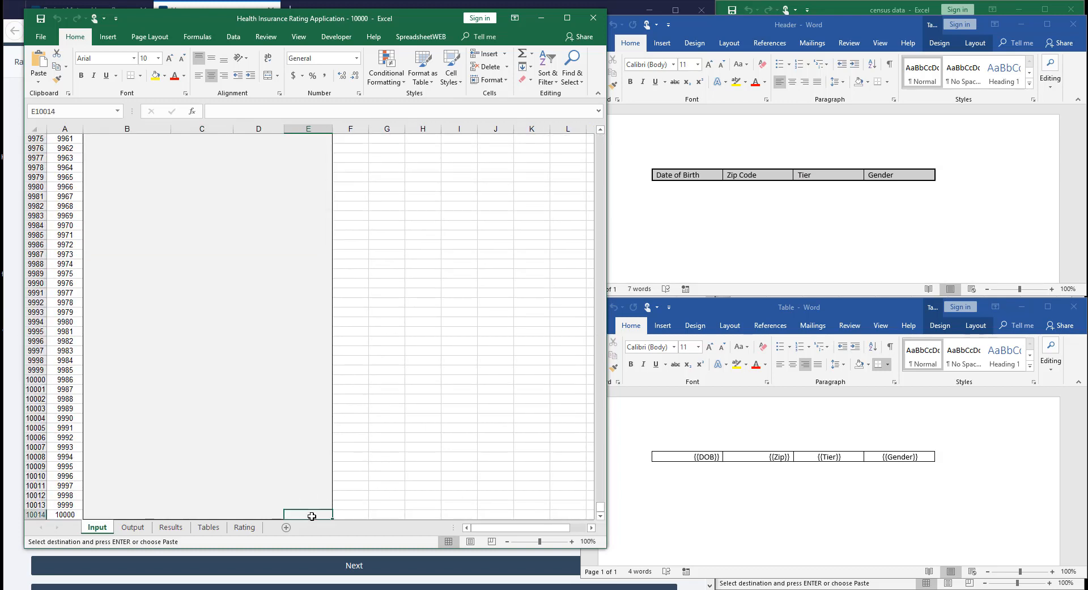
left_click(100, 514, "shift")
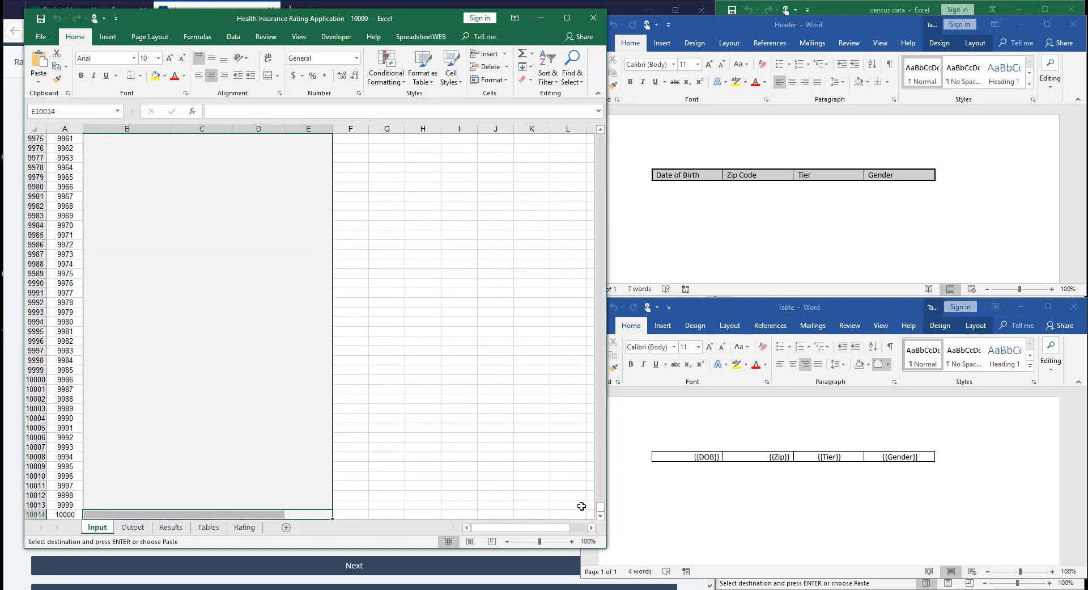
left_click_drag(600, 510, 601, 139)
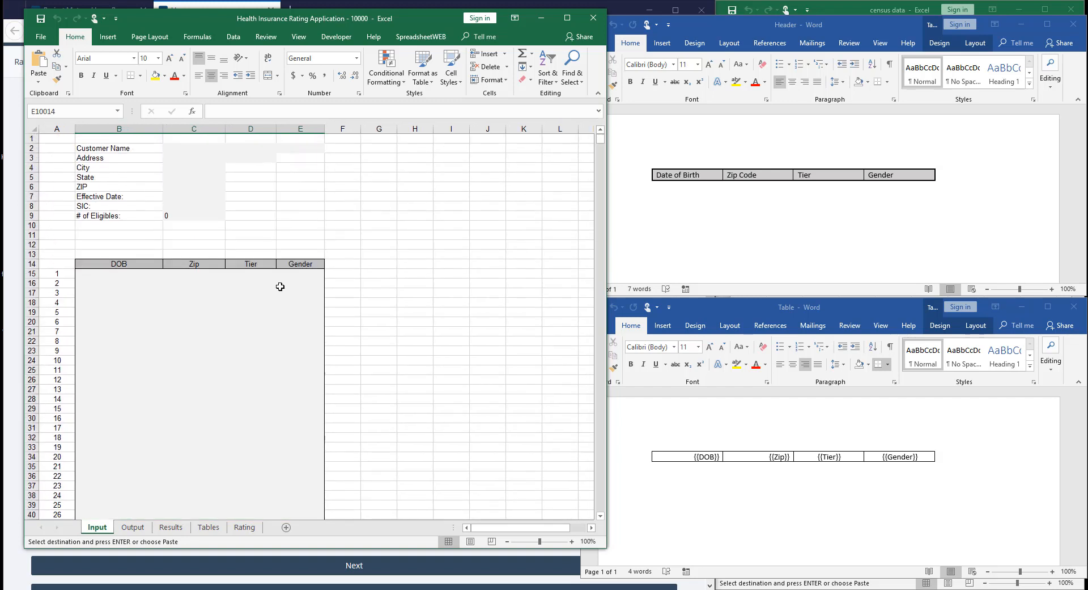
left_click(296, 273, "shift")
key("shift+Left")
key("shift+Left")
key("shift+Left")
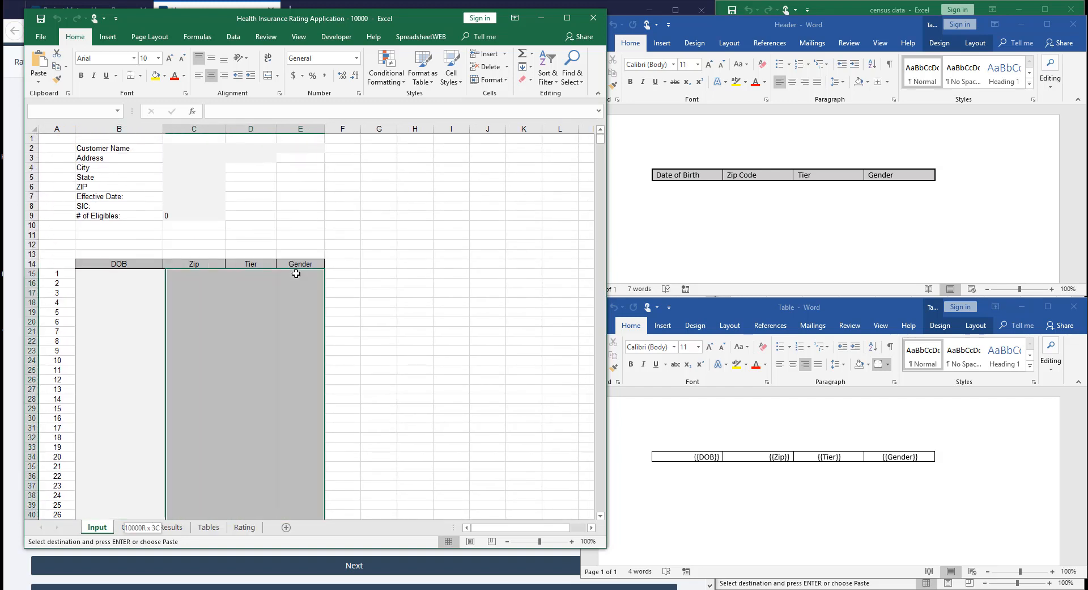
key("shift+Up")
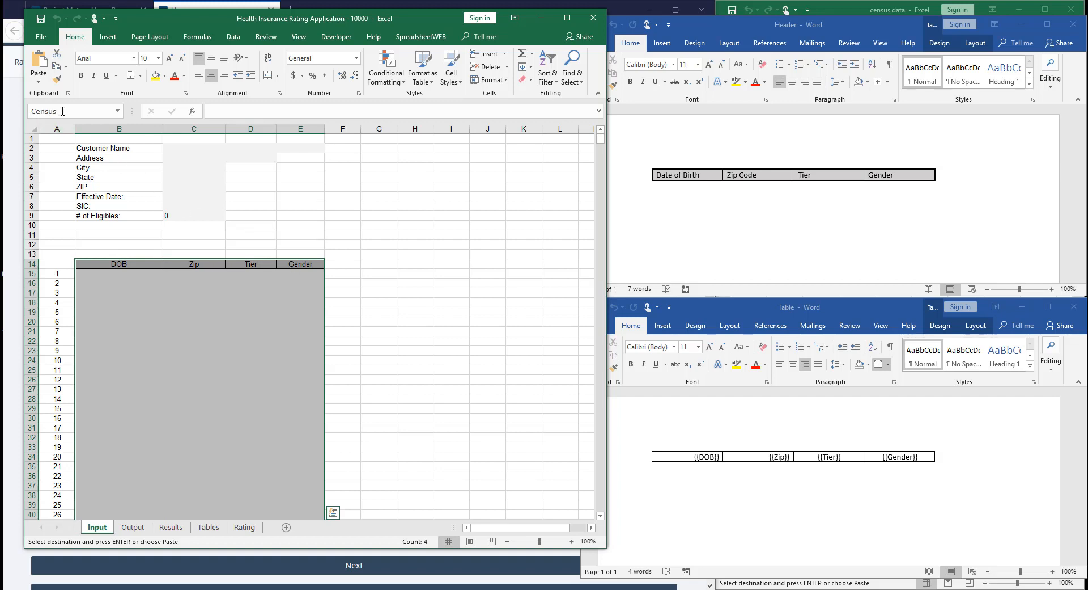
Step: Switch to the application designer in the browser and create a PDF print process named Print Report with file name type None
left_click(538, 18)
left_click(476, 67)
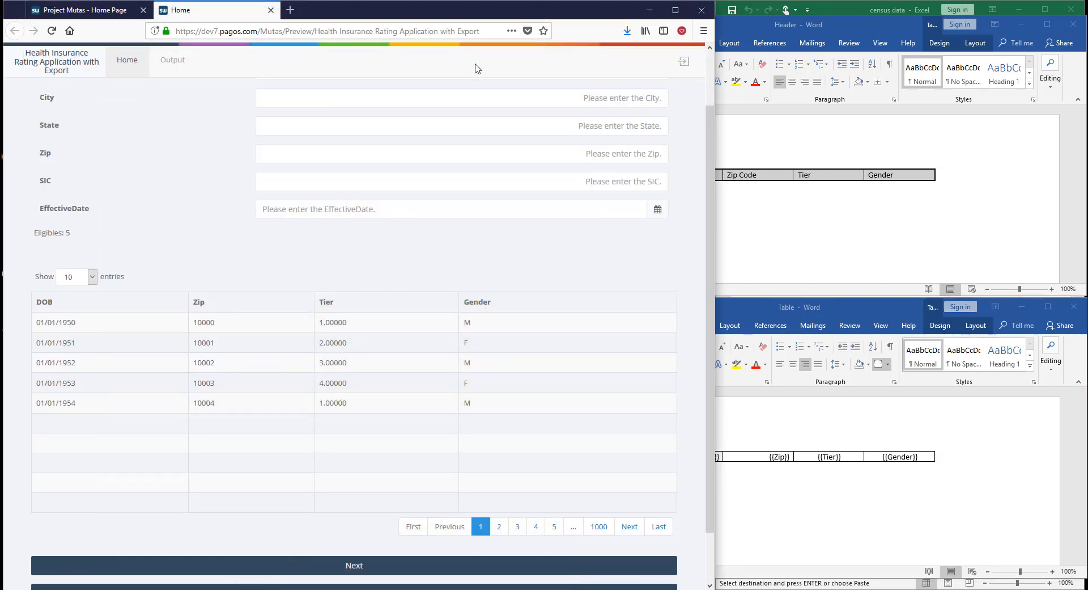
left_click(89, 10)
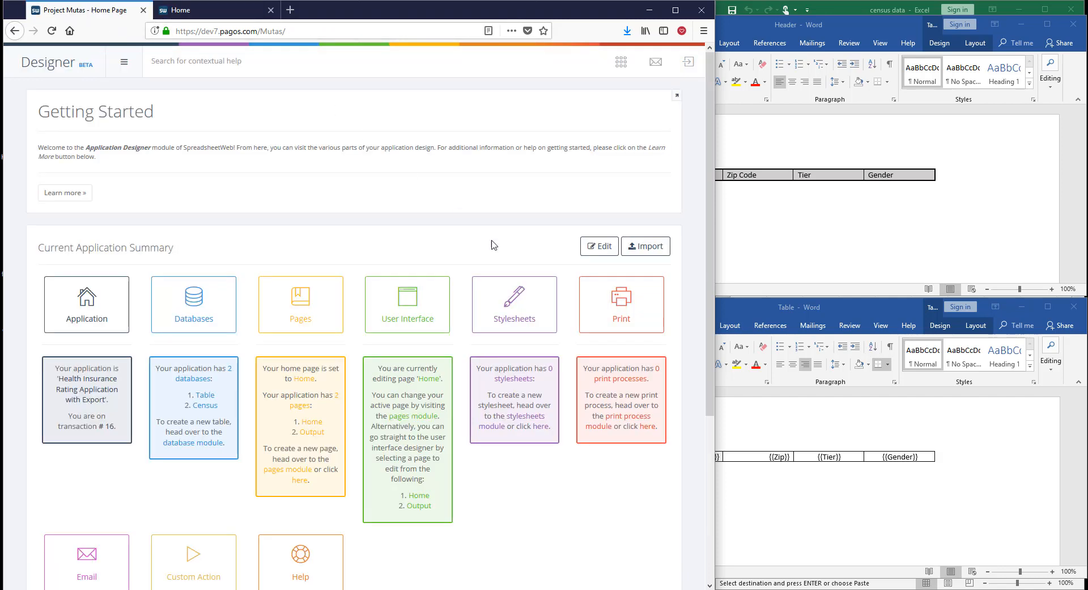
left_click(604, 314)
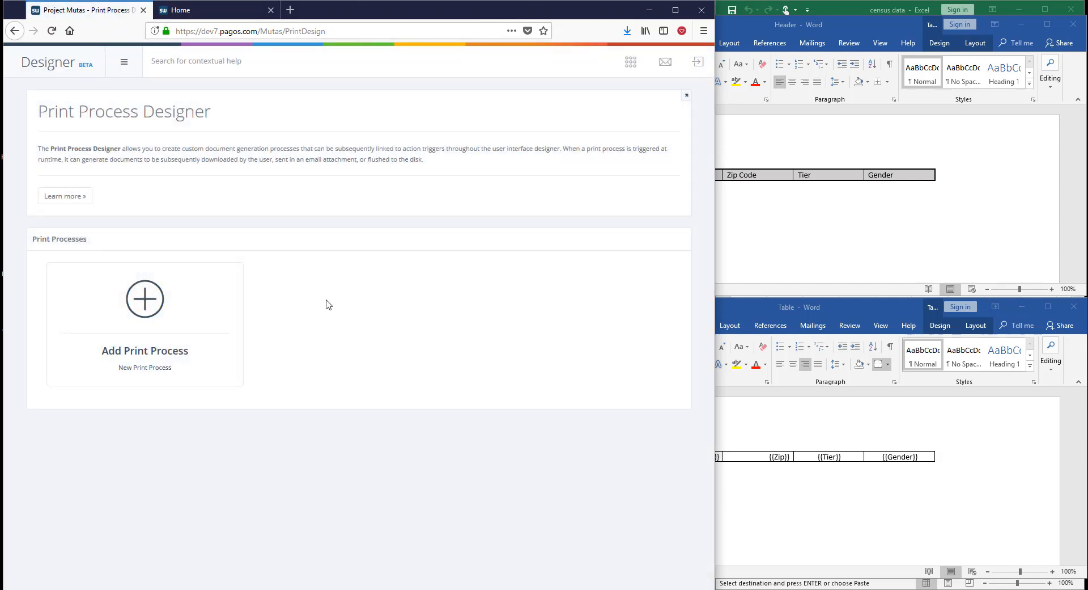
left_click(152, 303)
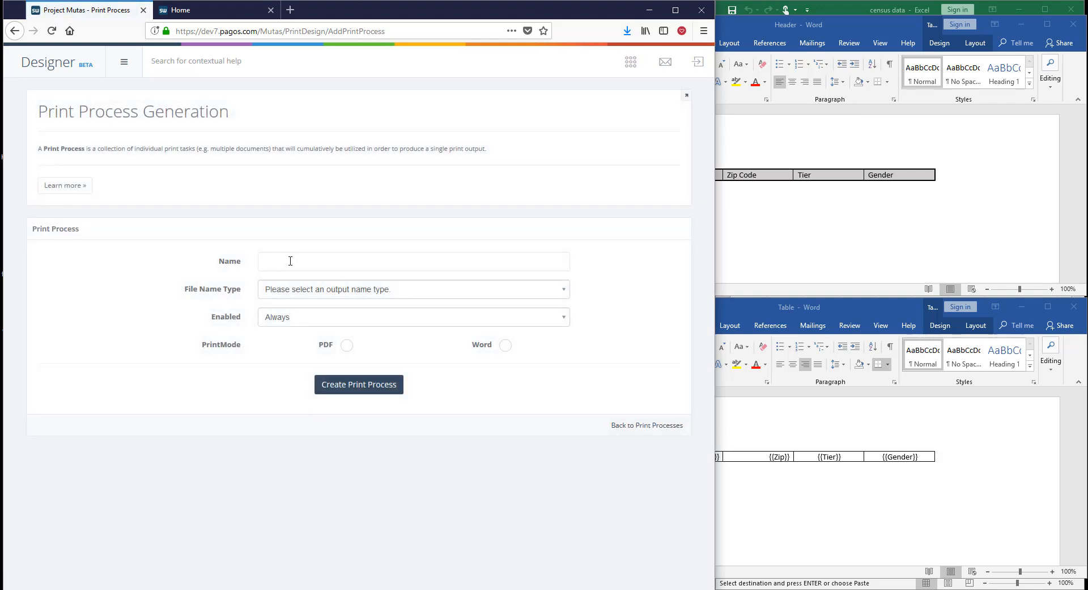
type("Print Report")
left_click(315, 289)
left_click(307, 341)
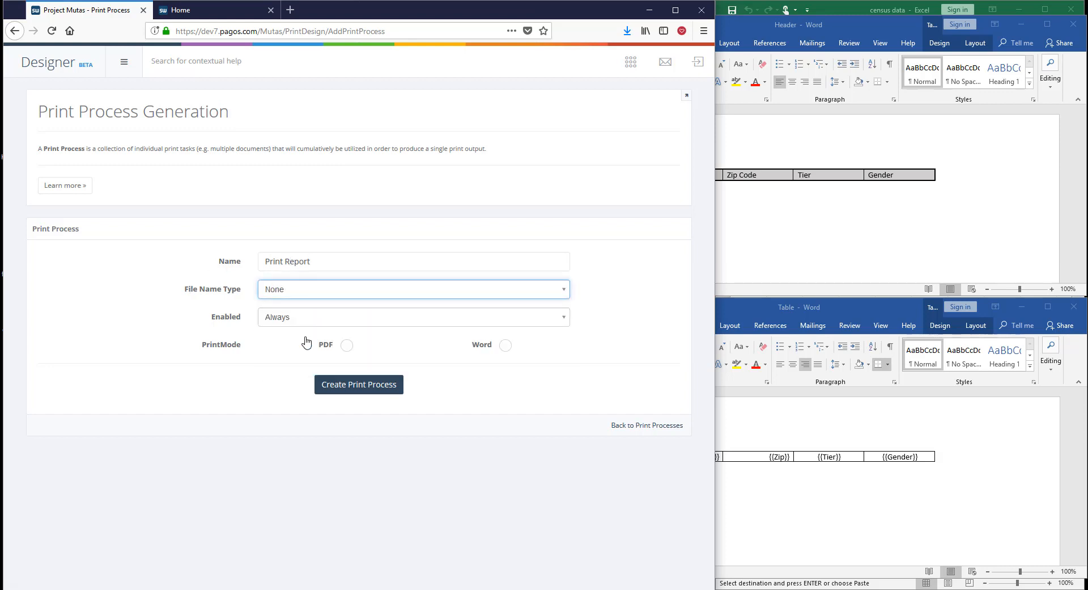
left_click(347, 345)
left_click(361, 387)
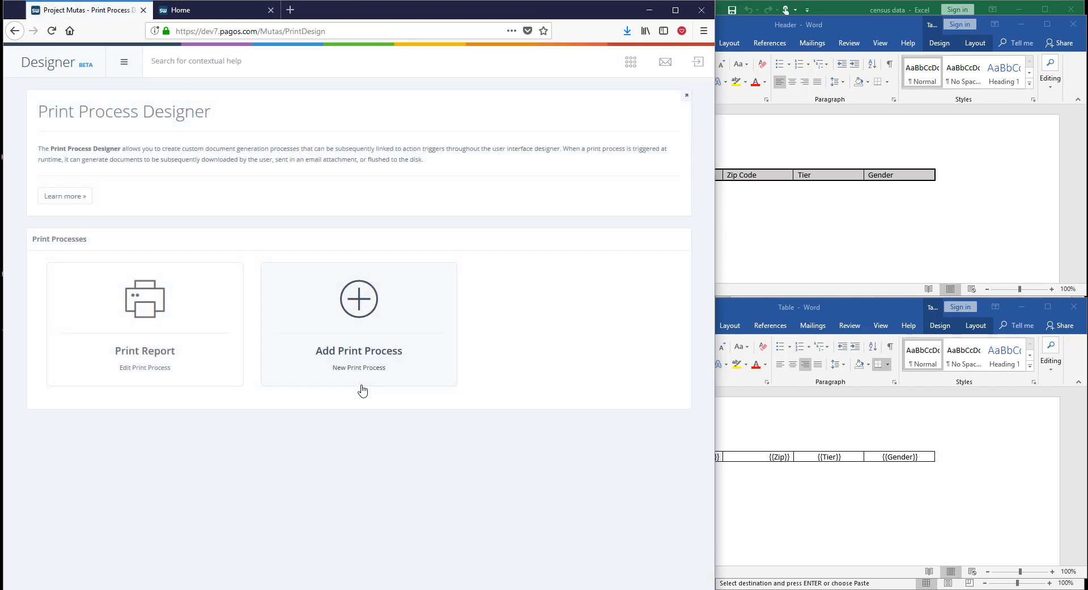
Step: Add a single document named Header to the Print Report process, using Header.docx and skipping the subsequent page break
mouse_move(164, 312)
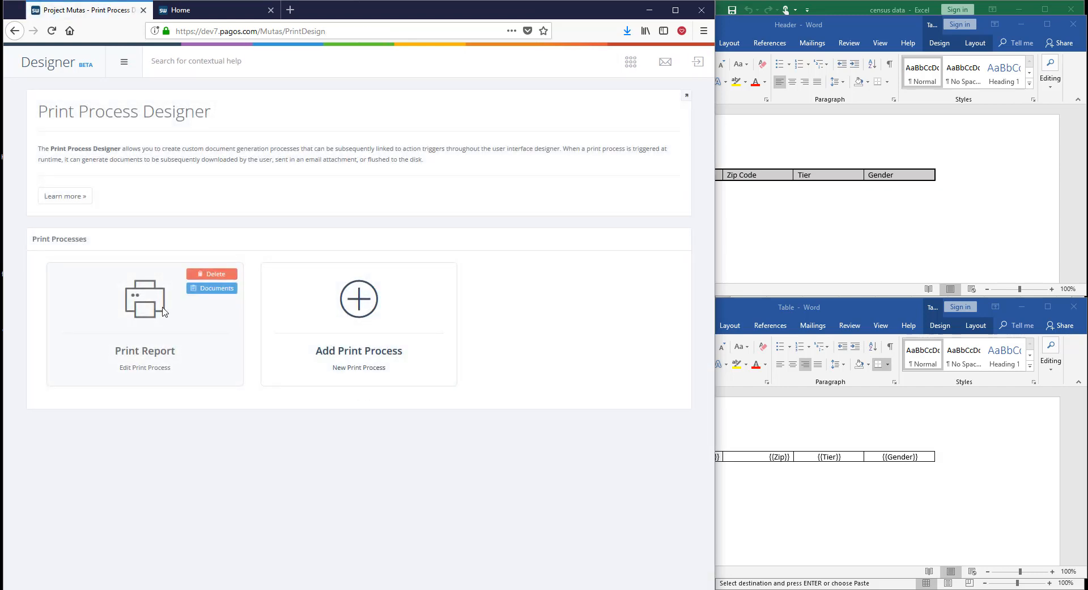
left_click(207, 292)
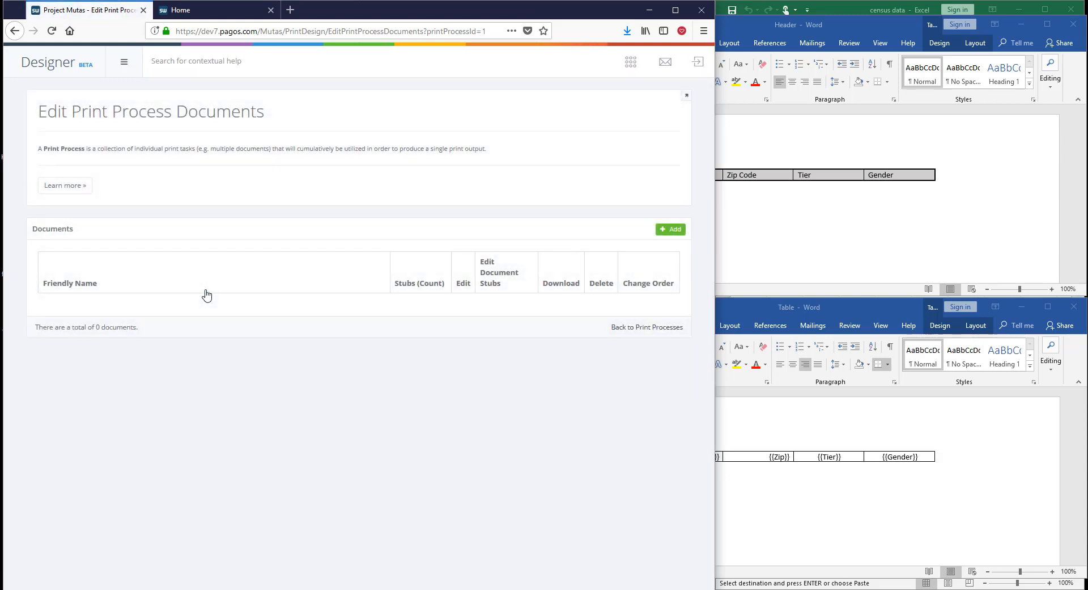
left_click(672, 230)
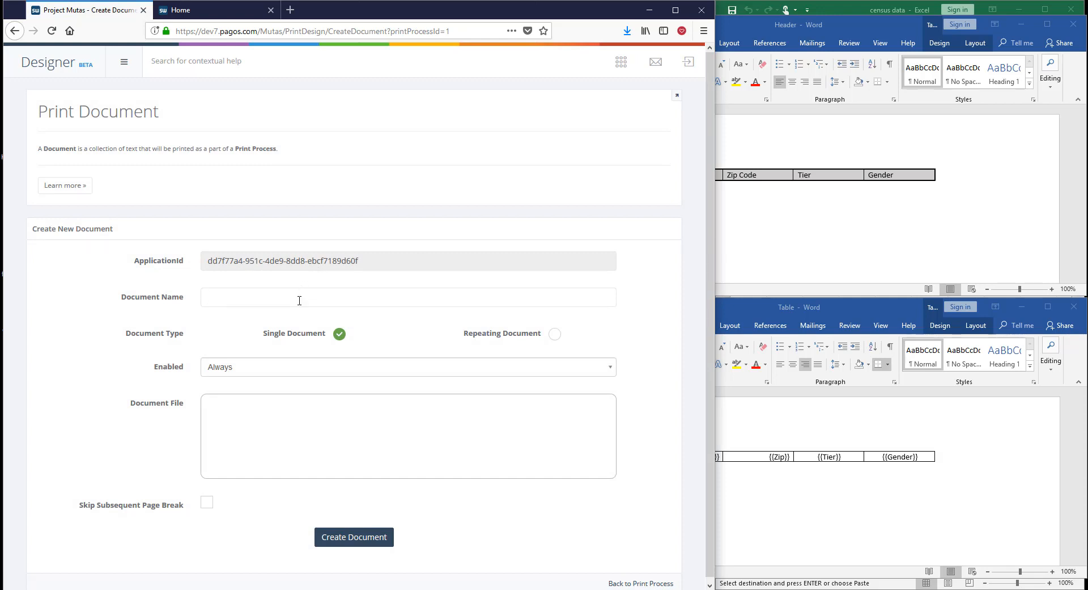
type("Header")
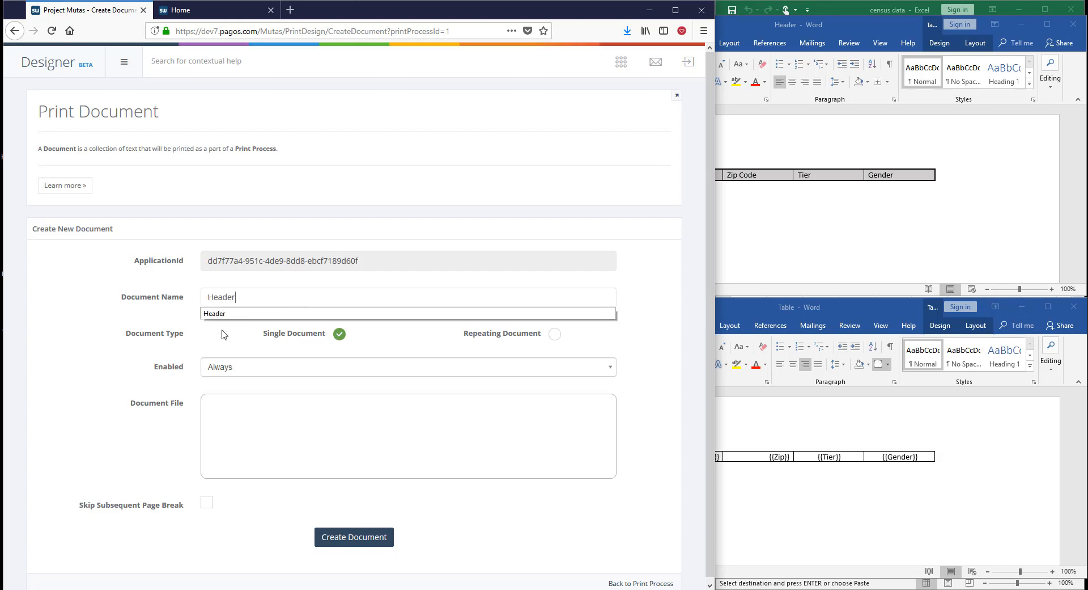
left_click(213, 338)
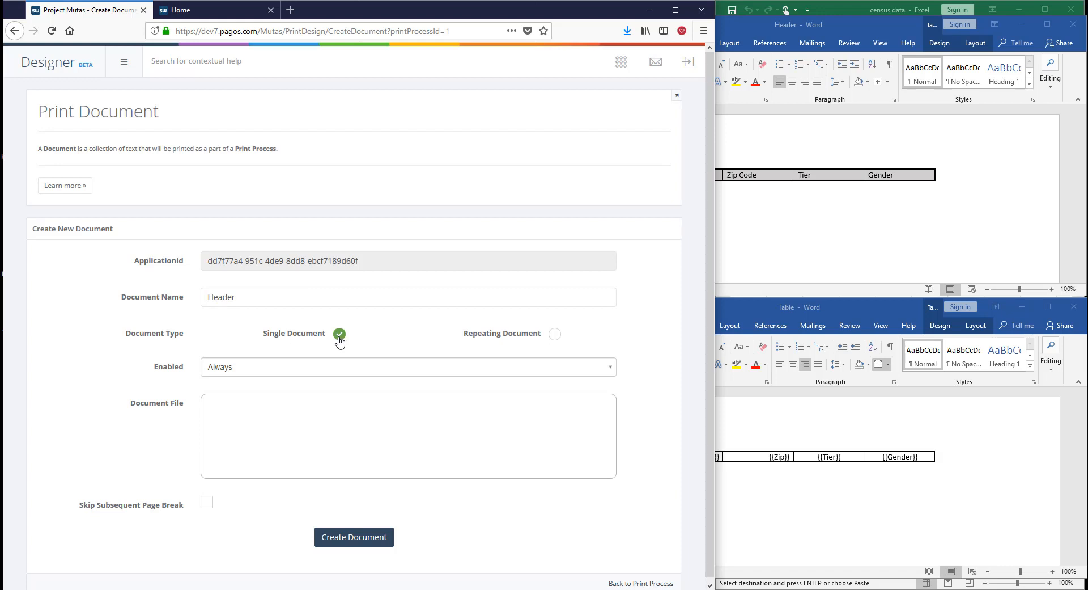
left_click(342, 426)
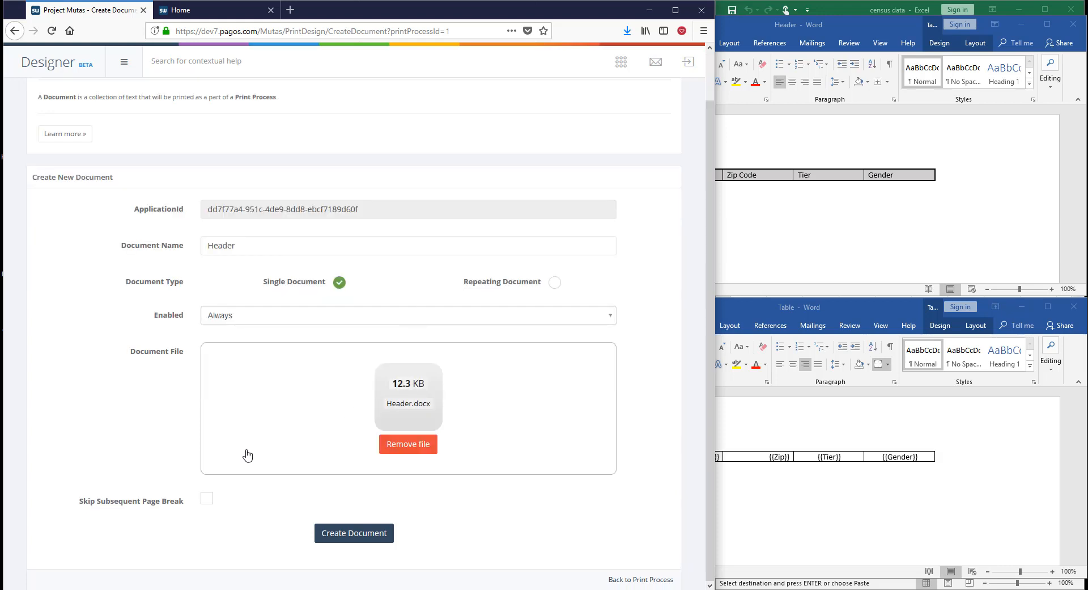
left_click(207, 499)
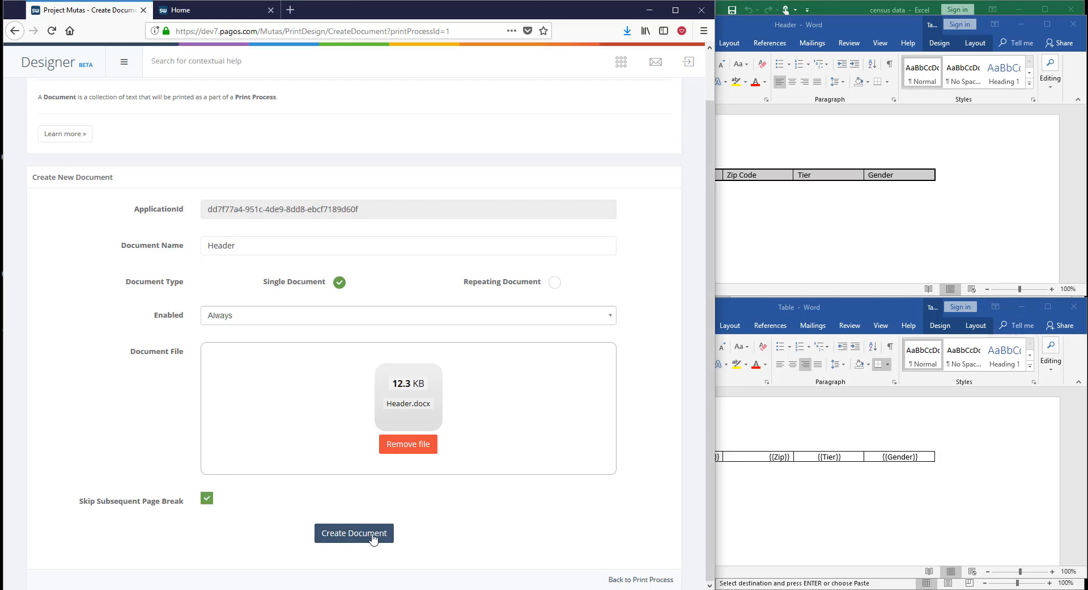
left_click(354, 532)
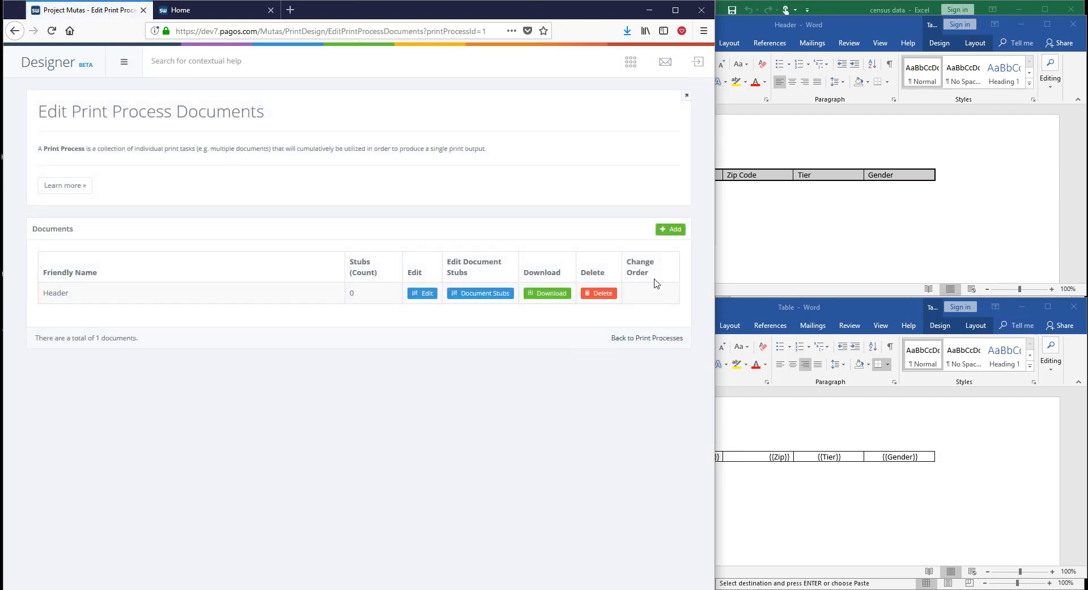
Step: Start a repeating document named Table in the print process, based on the Census (Input!$B$14:$E$10014) named range
left_click(674, 232)
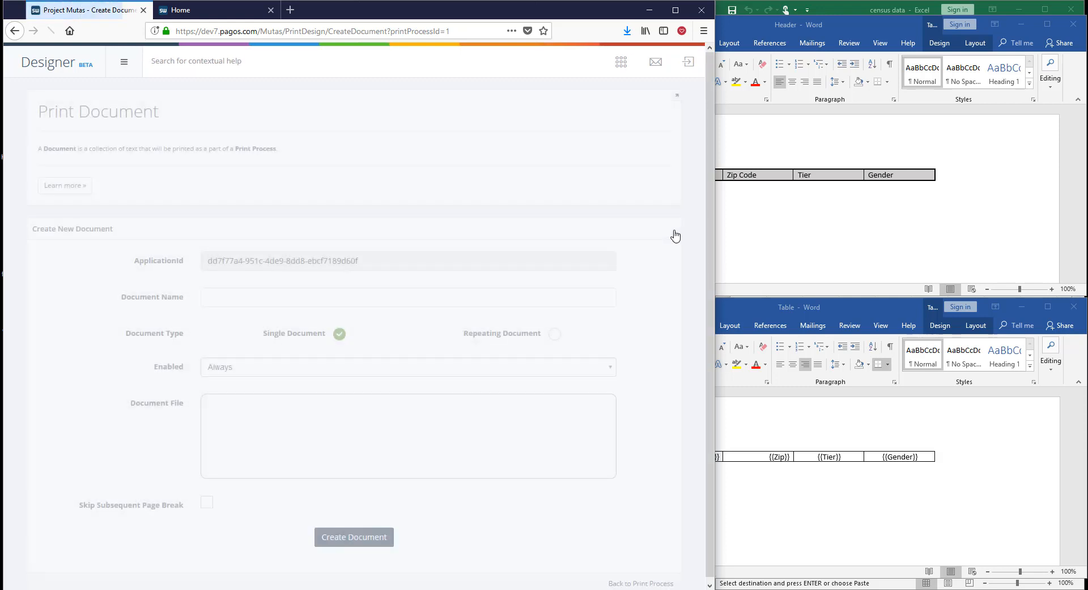
type("Table")
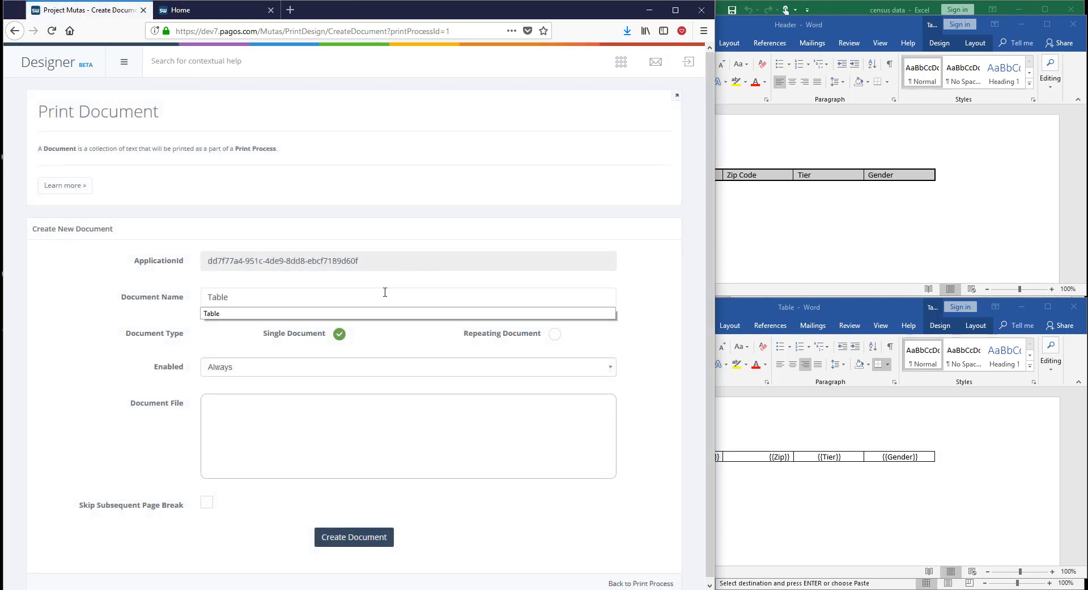
left_click(253, 334)
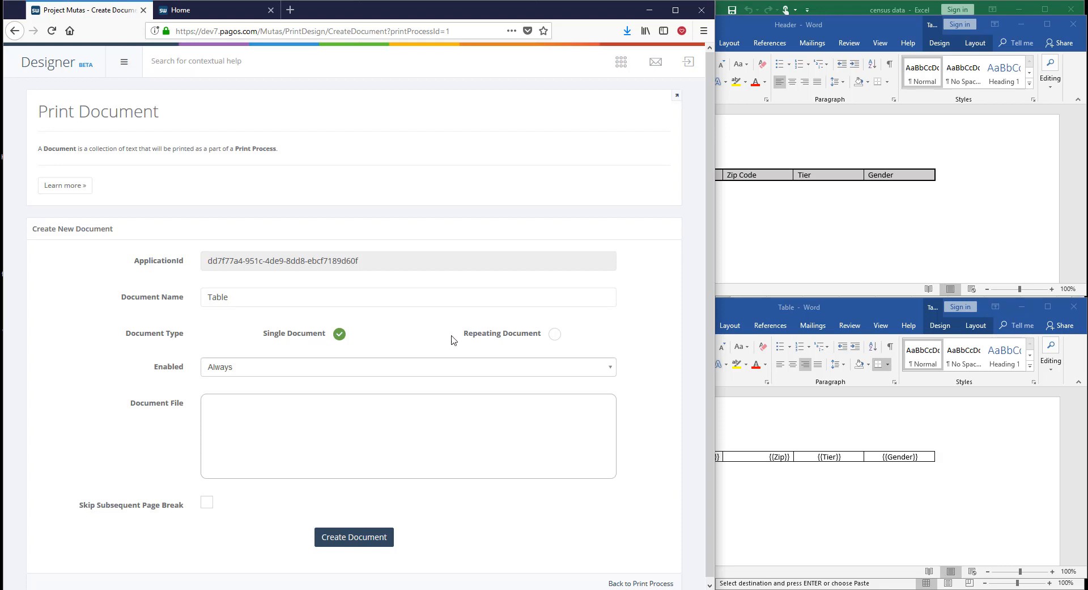
left_click(558, 336)
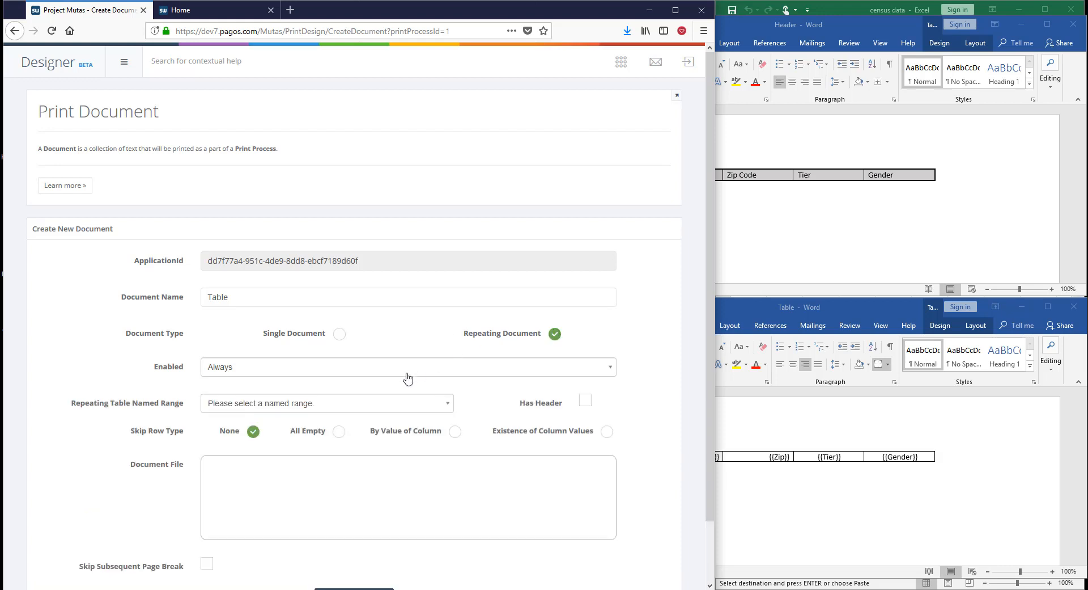
left_click(370, 404)
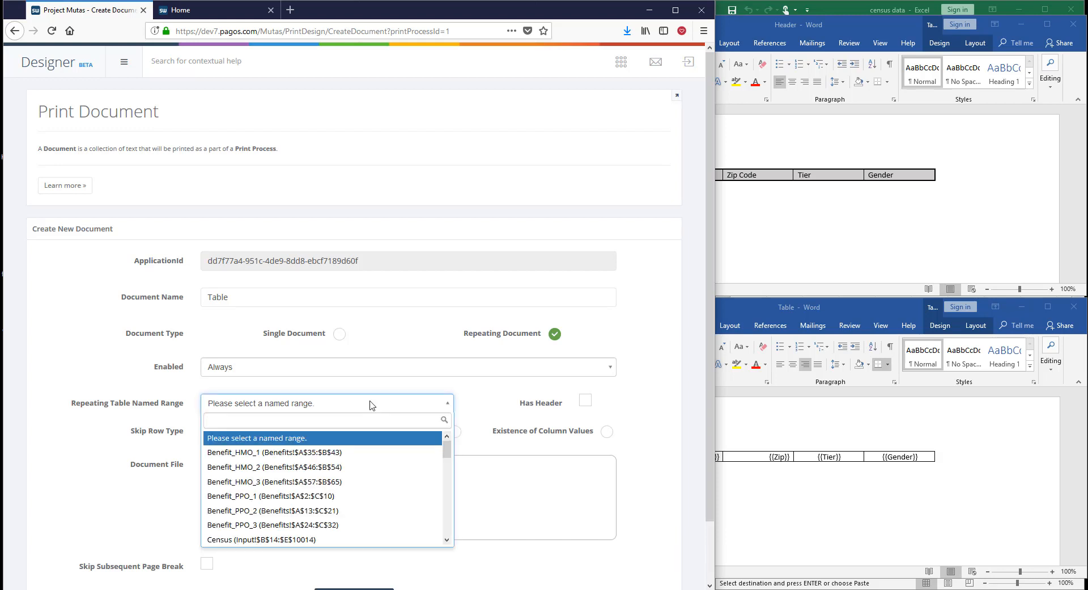
type("cen")
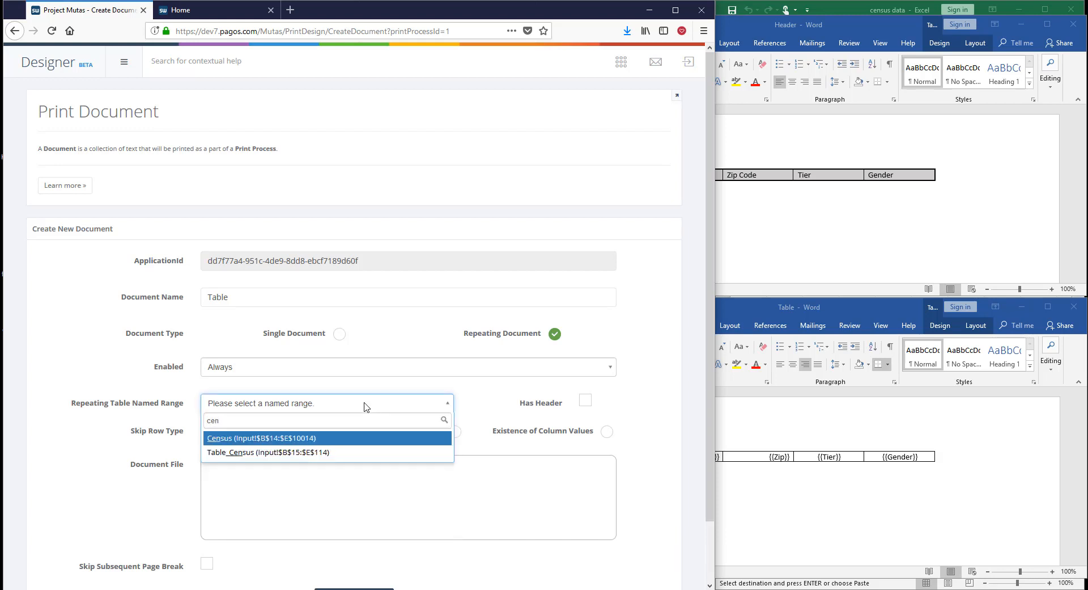
left_click(313, 438)
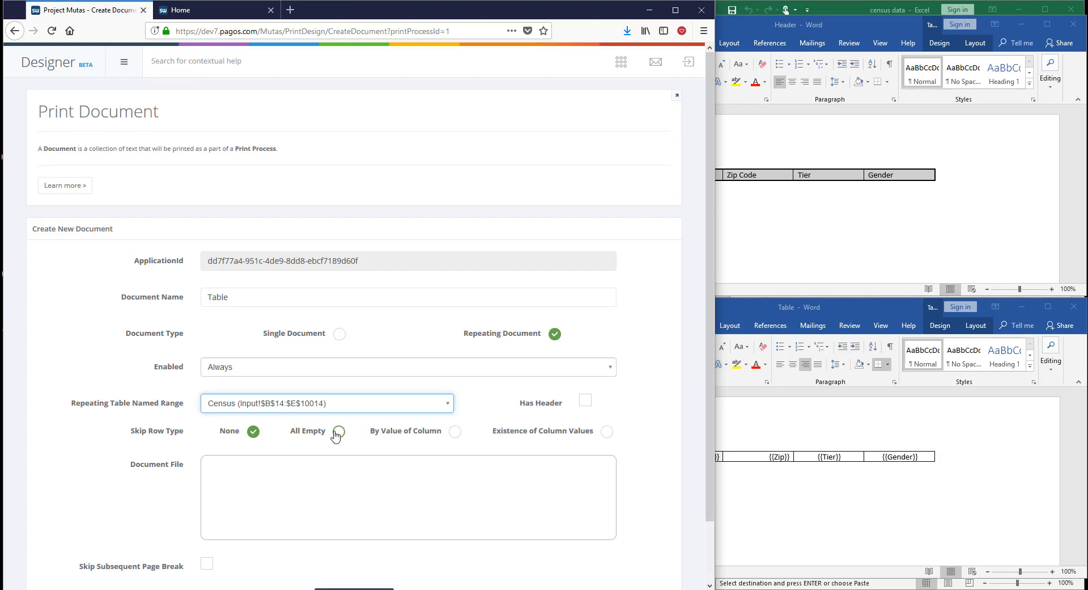
Step: Create the Table document from Table.docx with a header, All Empty as skip row type, and the subsequent page break skipped
left_click(454, 432)
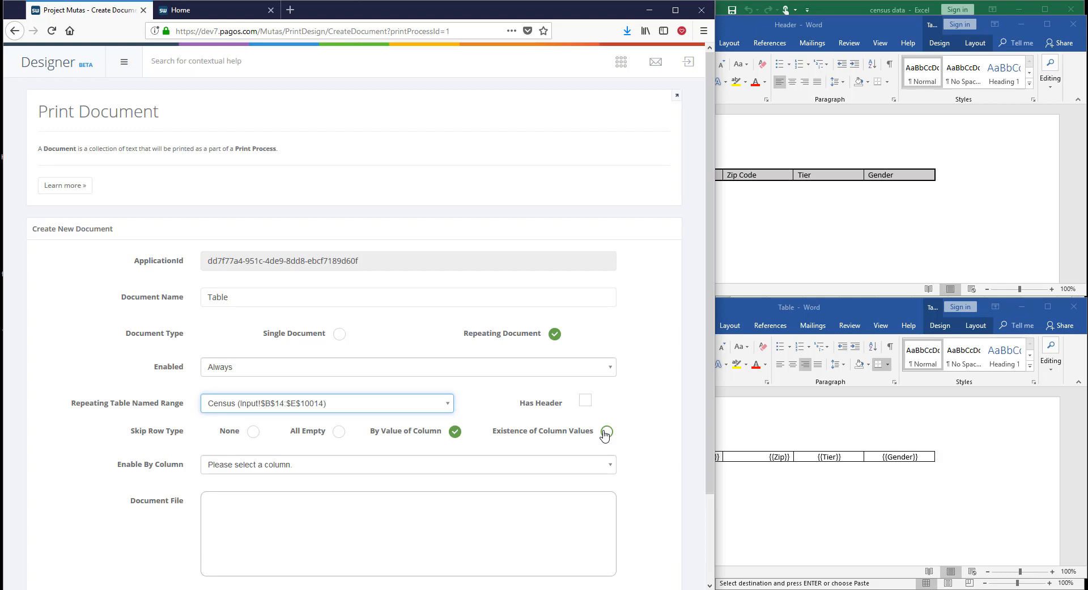
left_click(339, 431)
scroll(340, 432, "down", 1)
left_click(341, 434)
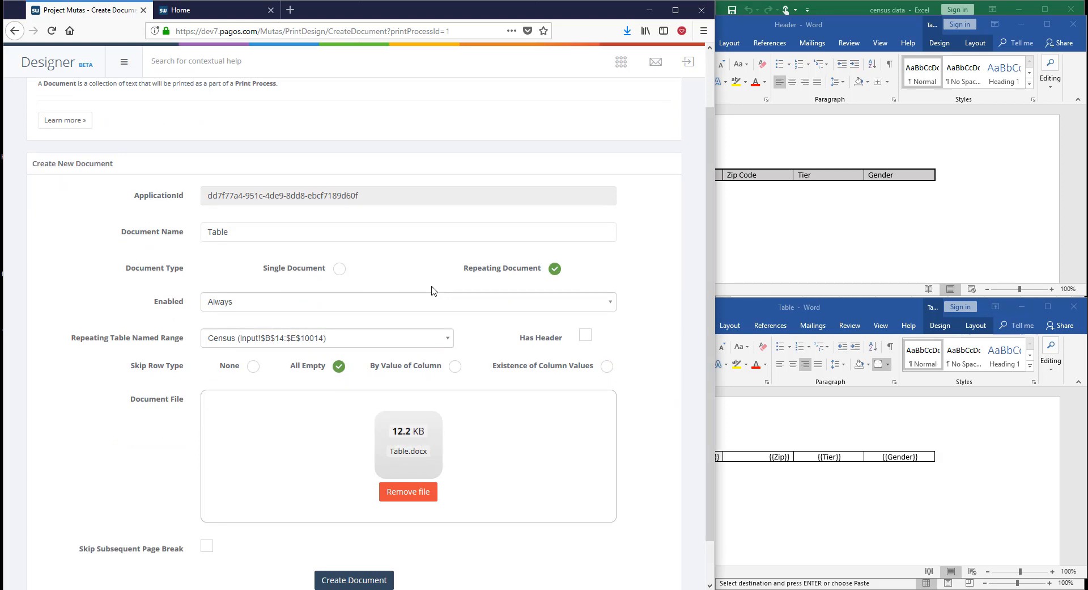
left_click(585, 335)
scroll(586, 336, "down", 1)
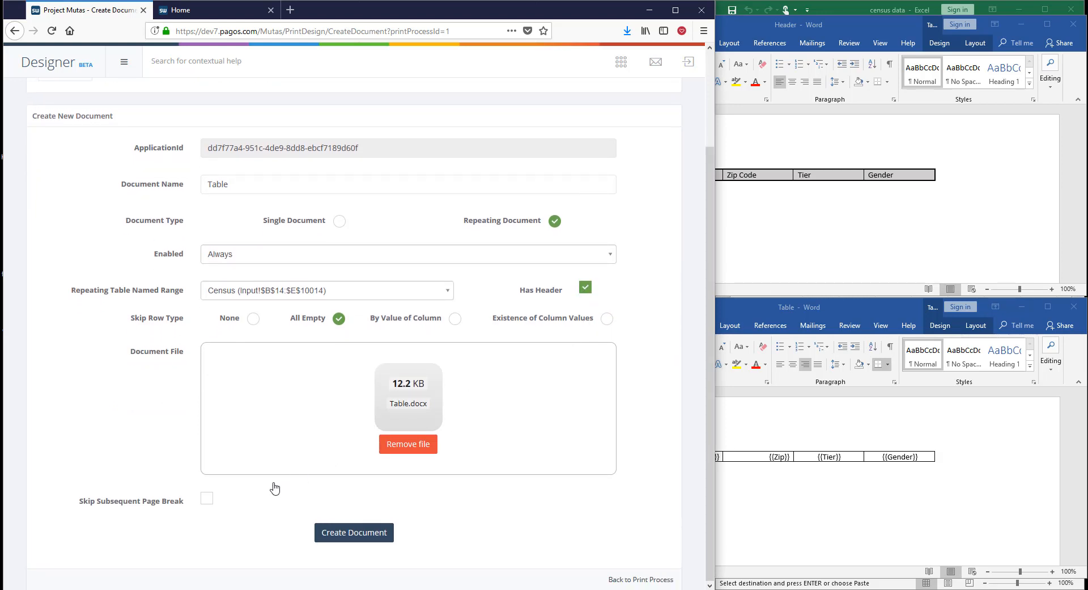
left_click(207, 500)
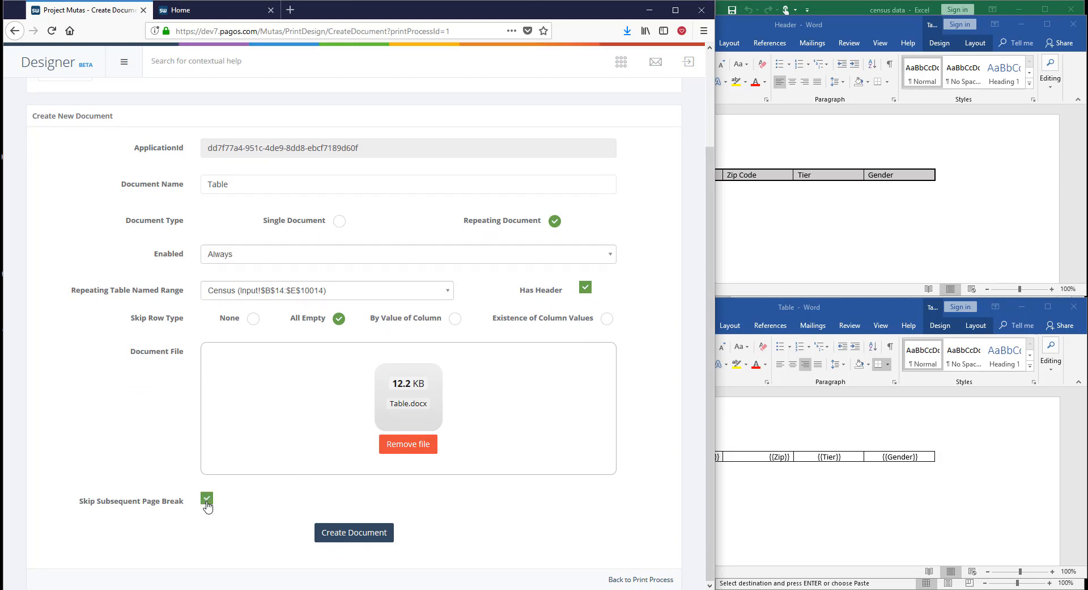
left_click(358, 539)
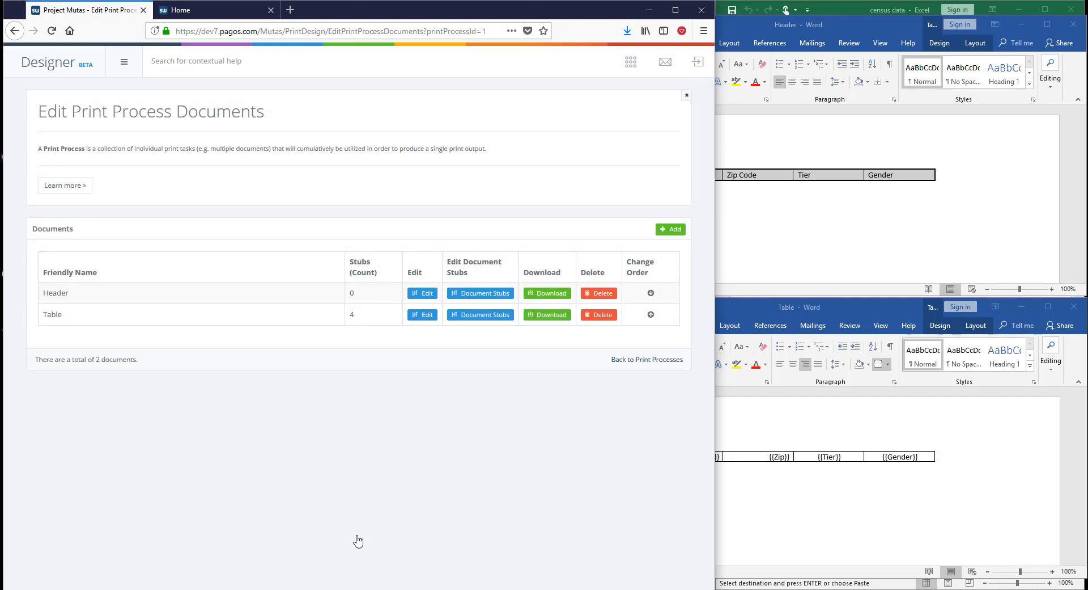
Step: Select all stubs of the Table document and map DOB, Zip, Tier and Gender to their matching columns
left_click(491, 315)
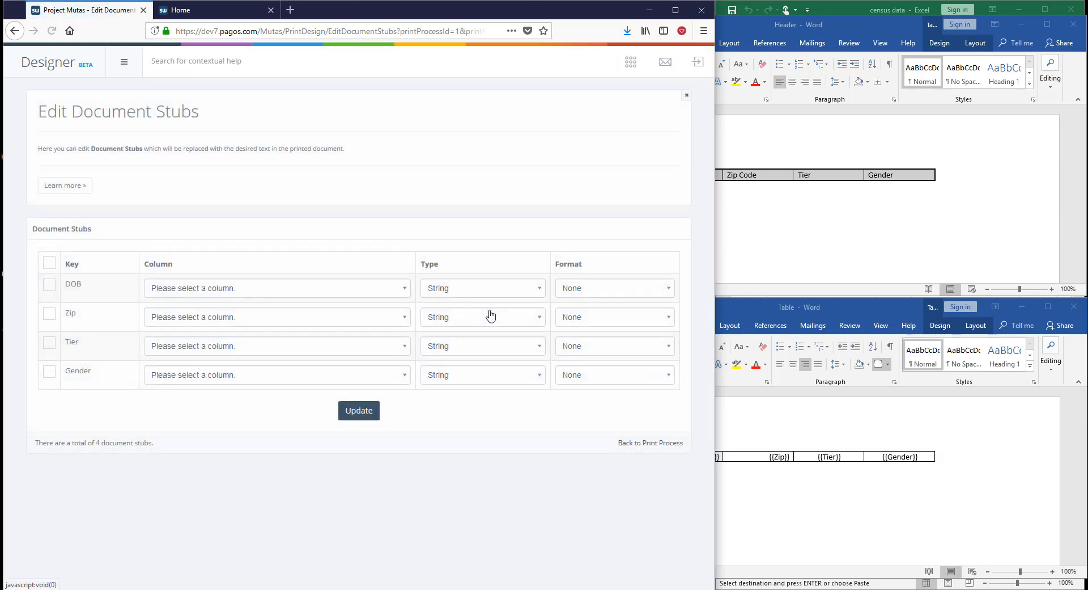
left_click(49, 264)
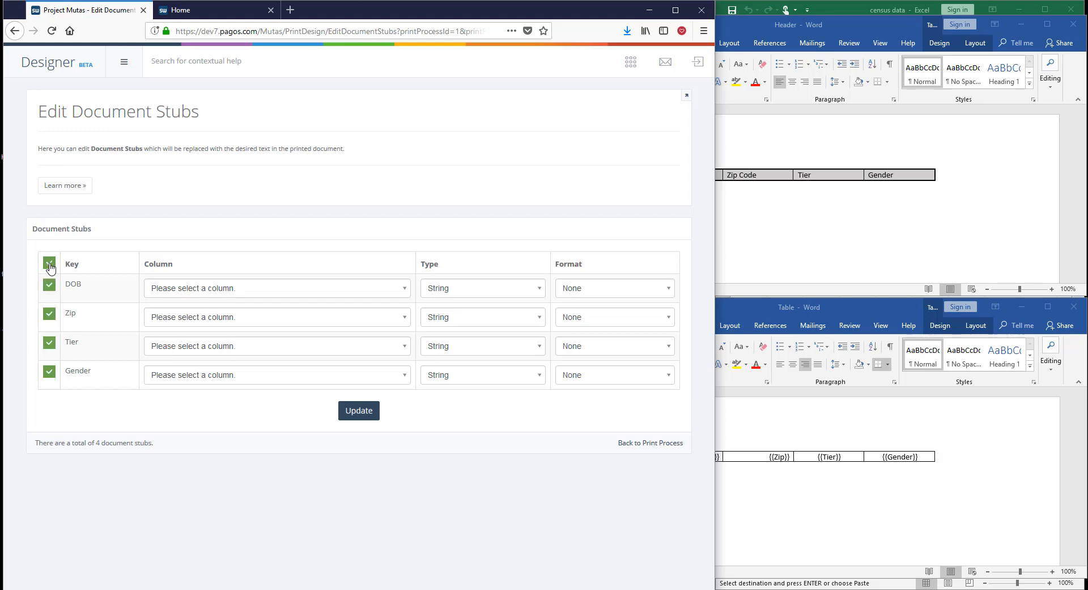
left_click(257, 290)
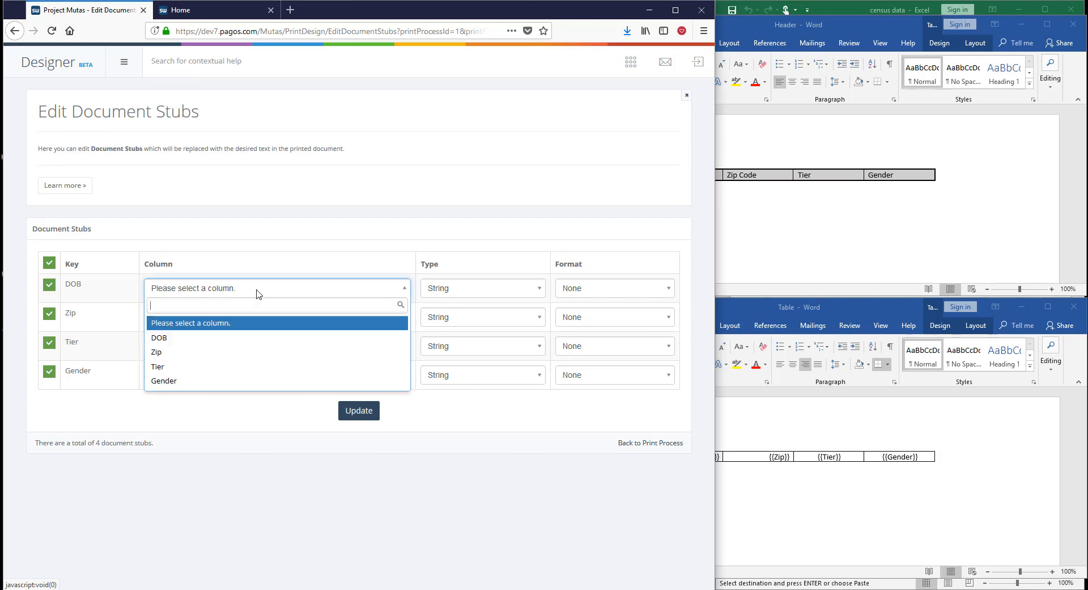
left_click(246, 339)
left_click(250, 322)
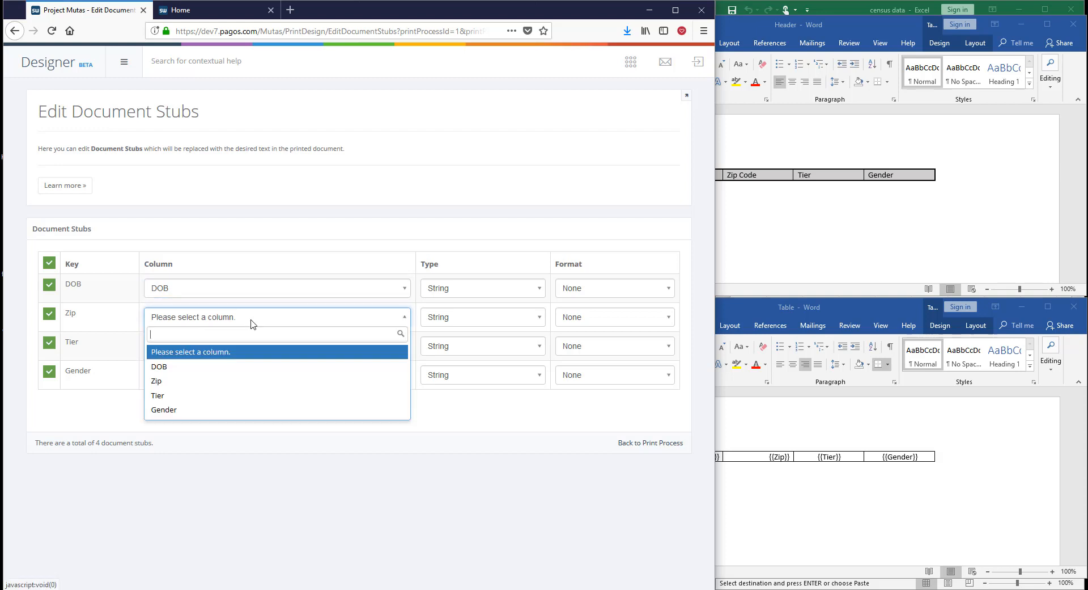
left_click(235, 383)
left_click(240, 348)
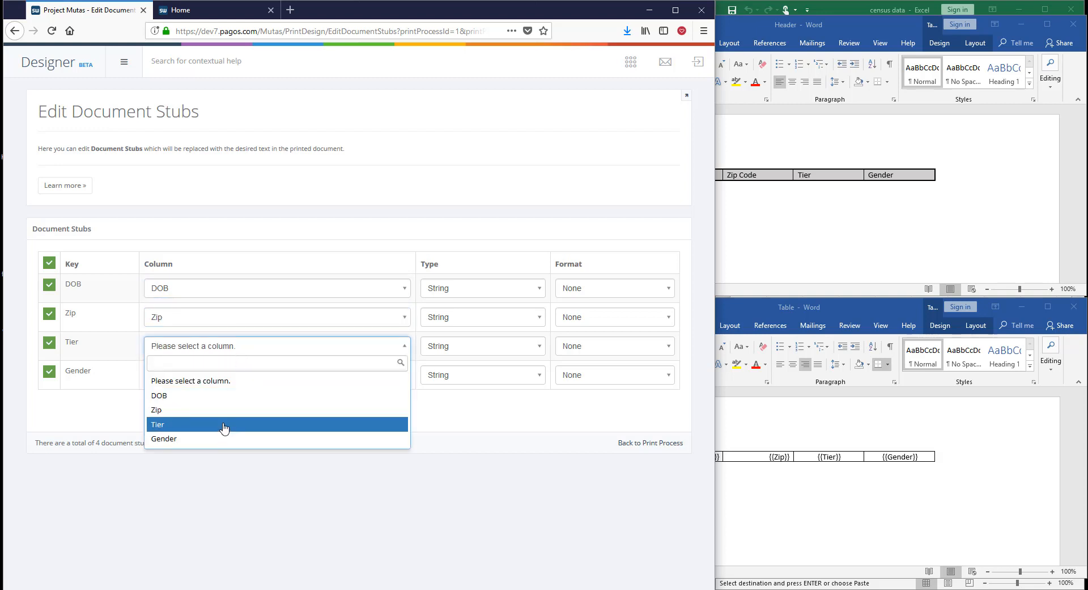
left_click(225, 426)
left_click(233, 380)
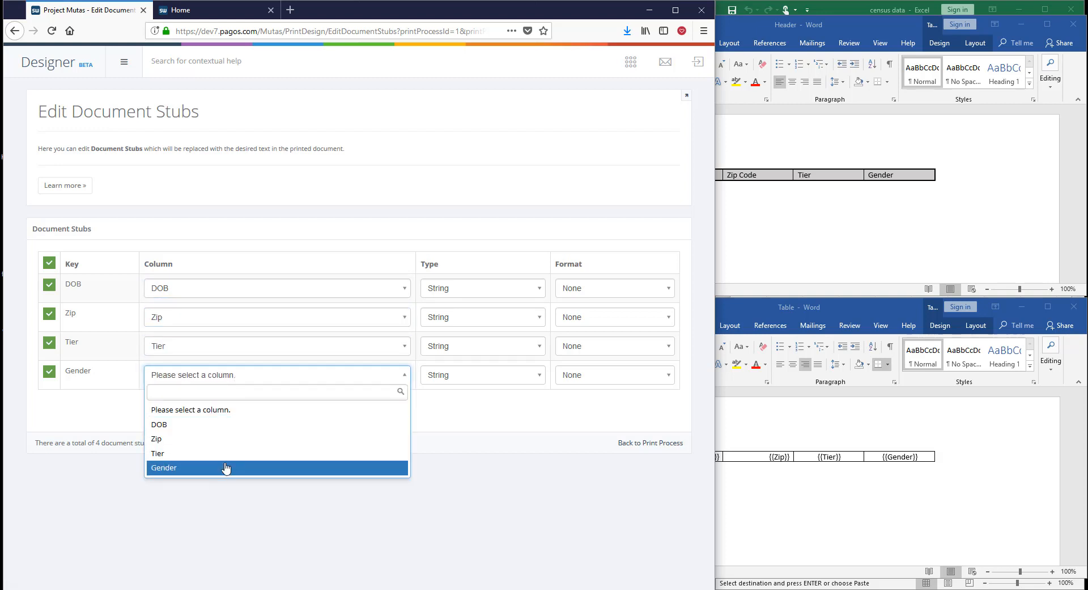
left_click(227, 468)
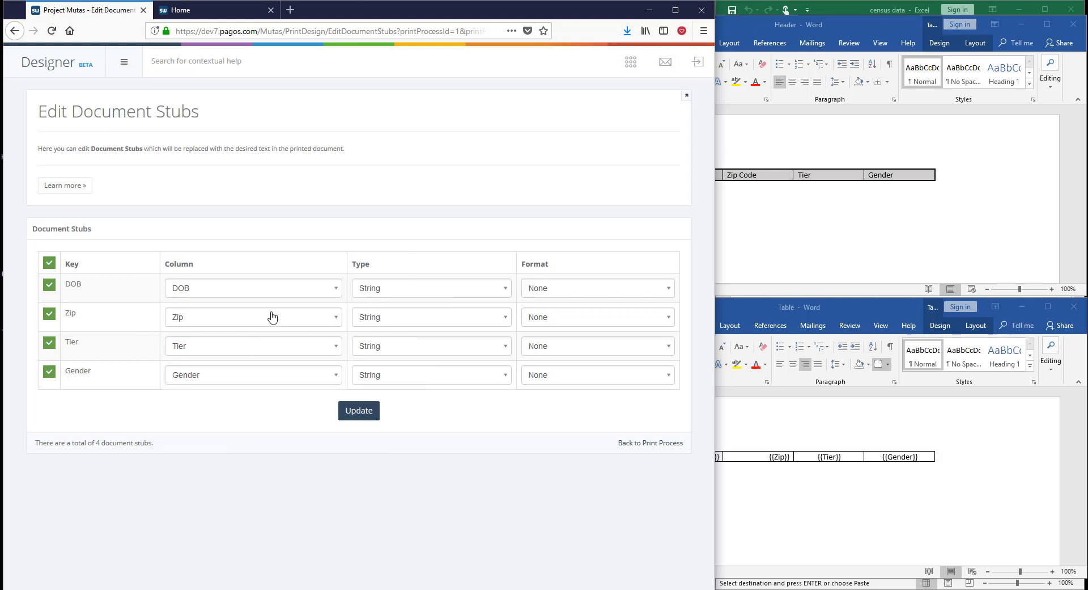
Step: Set the DOB stub to DateTime in 6/28/2018 format and the Zip stub to Integer with format None, and save the stubs
left_click(400, 292)
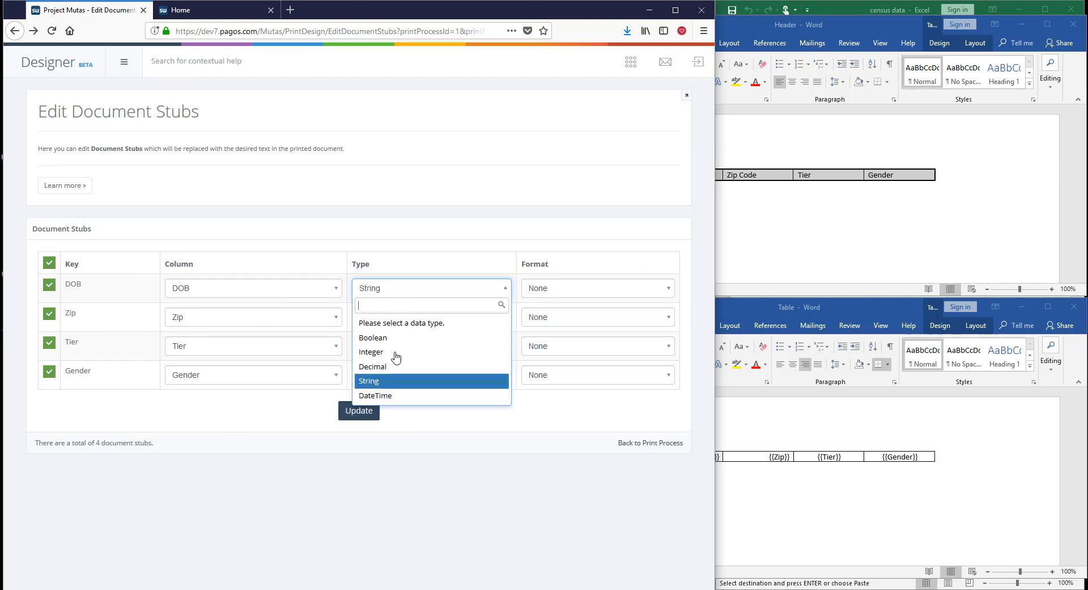
left_click(397, 395)
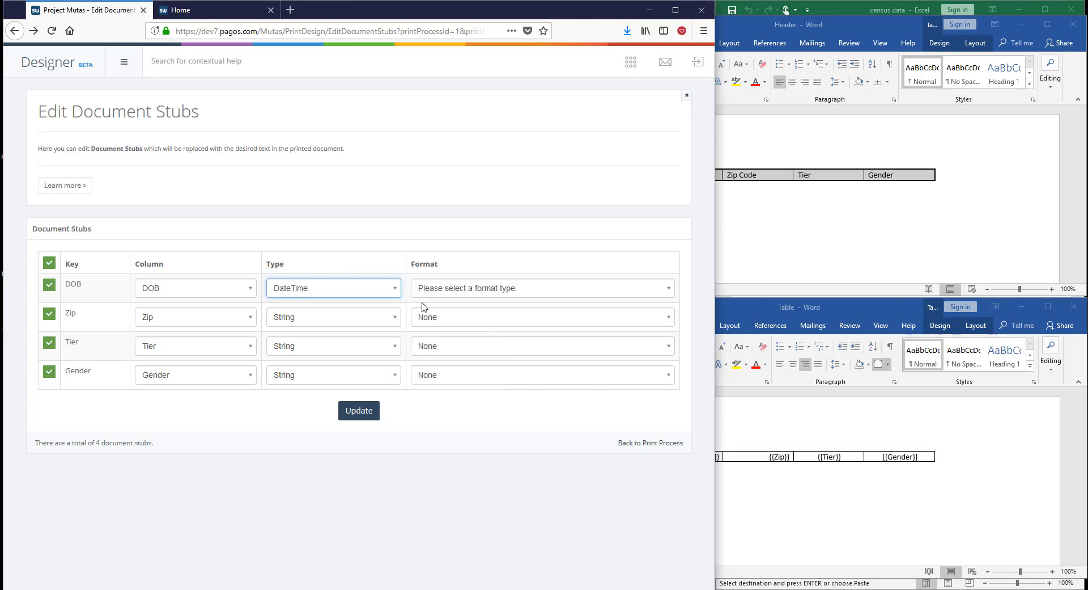
left_click(440, 294)
left_click(448, 367)
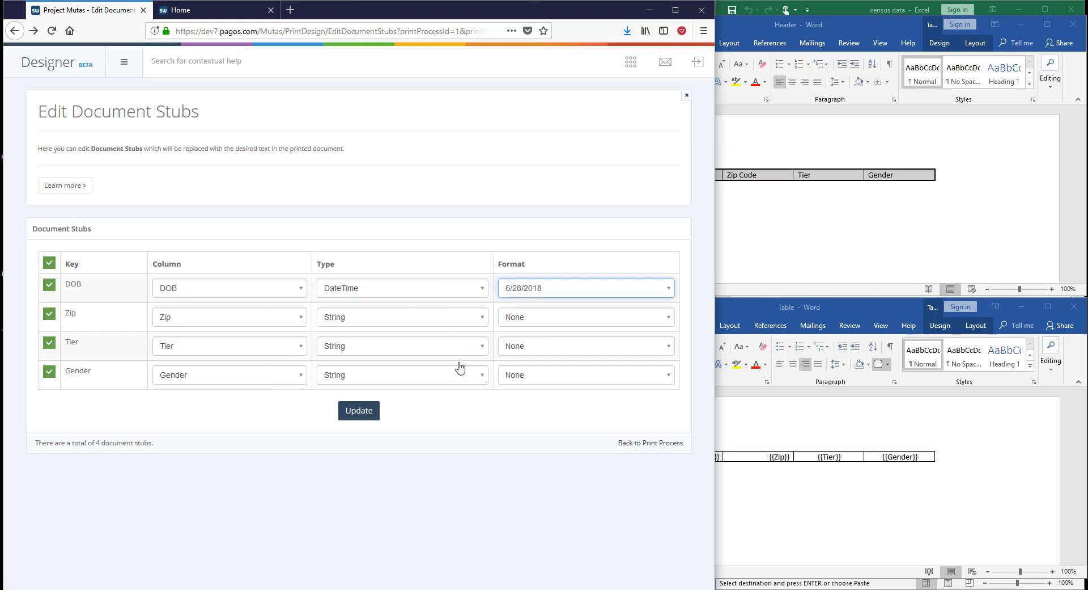
left_click(459, 318)
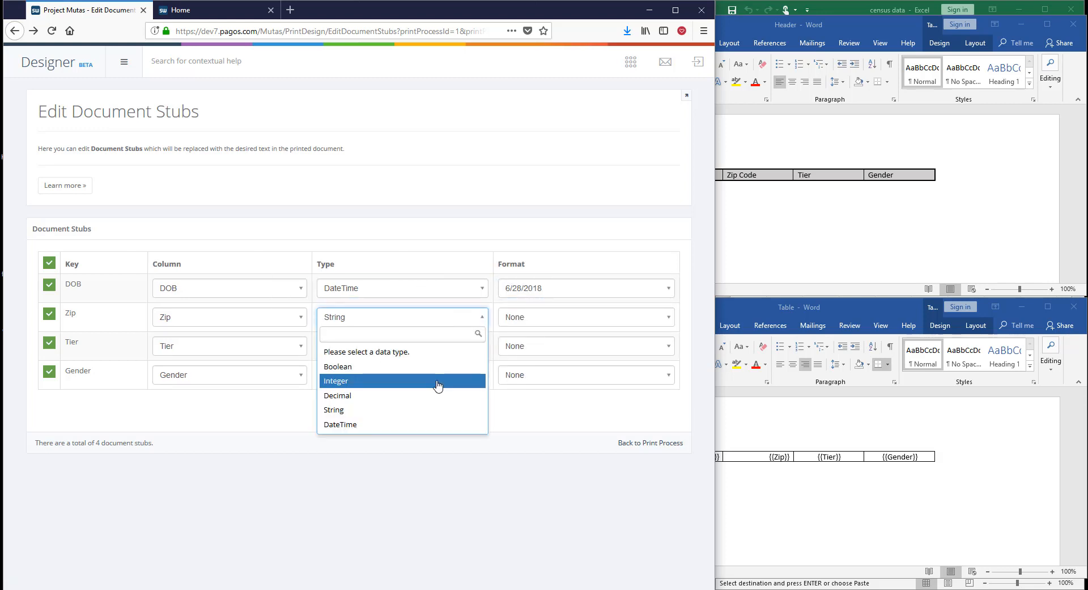
left_click(438, 385)
left_click(461, 322)
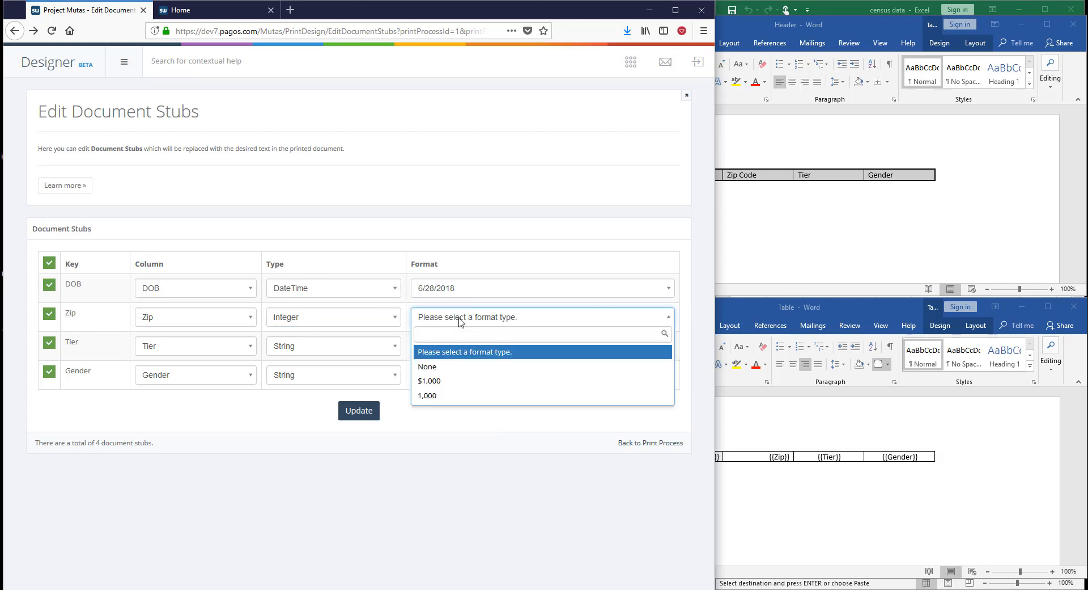
left_click(453, 368)
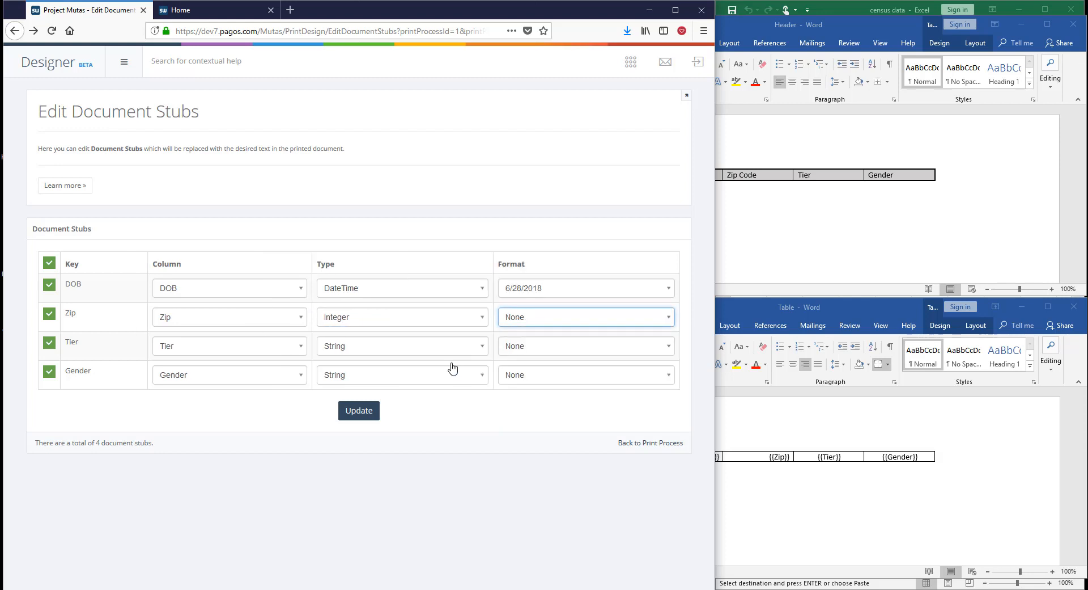
left_click(372, 416)
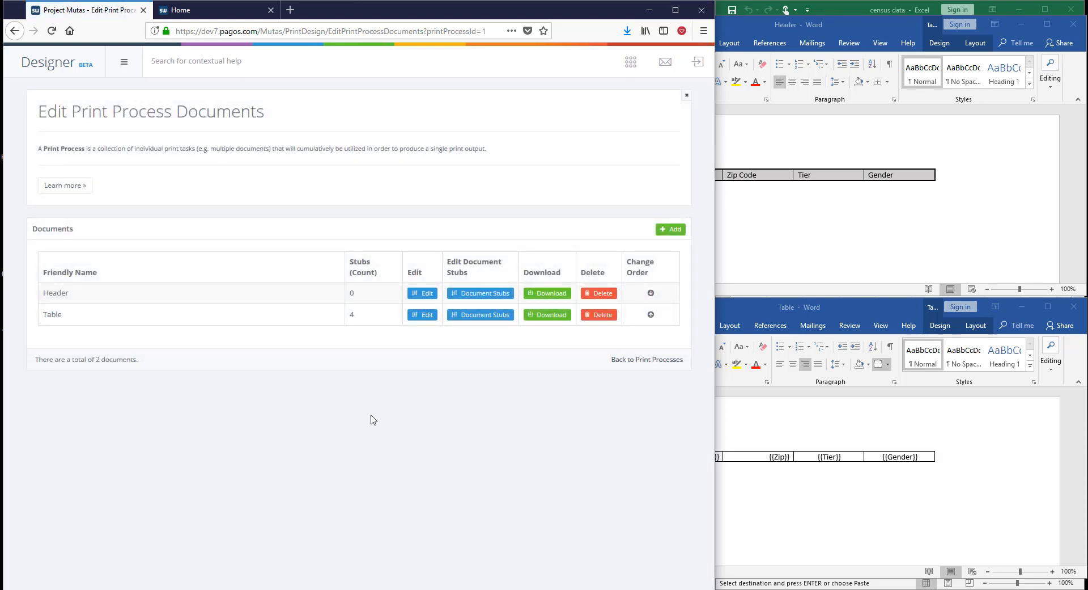
Step: Open the Home page's interface design and add the Print (Print Report) event to its Print button
left_click(60, 70)
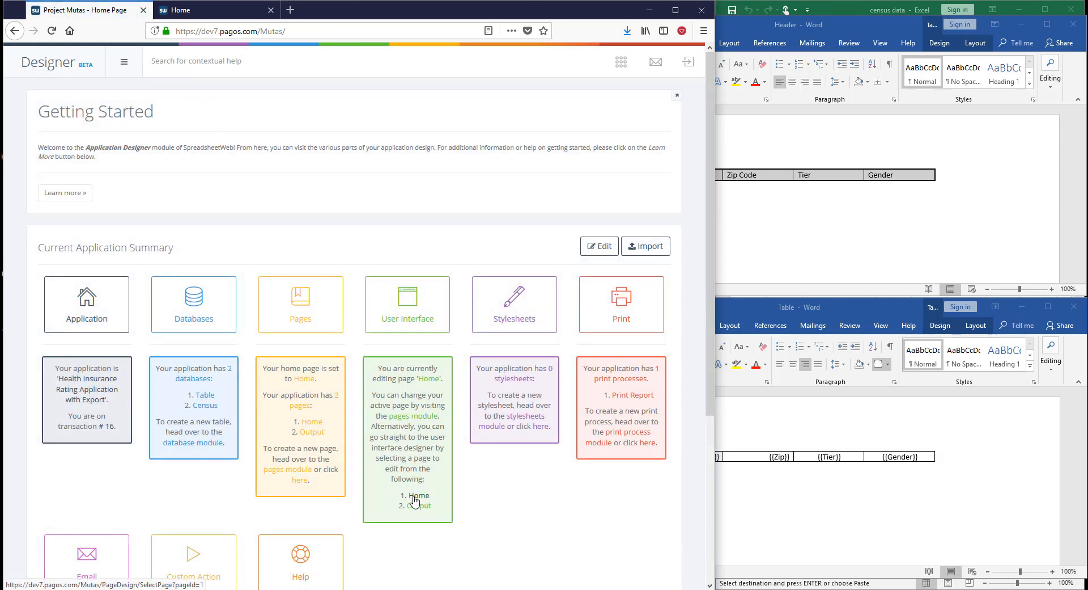
left_click(414, 497)
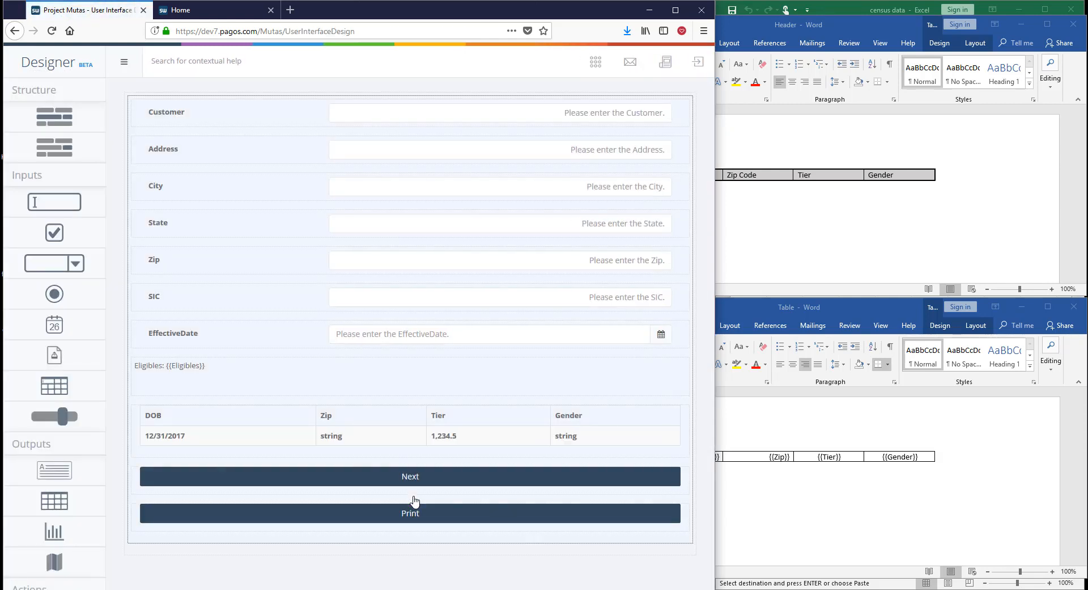
left_click(413, 511)
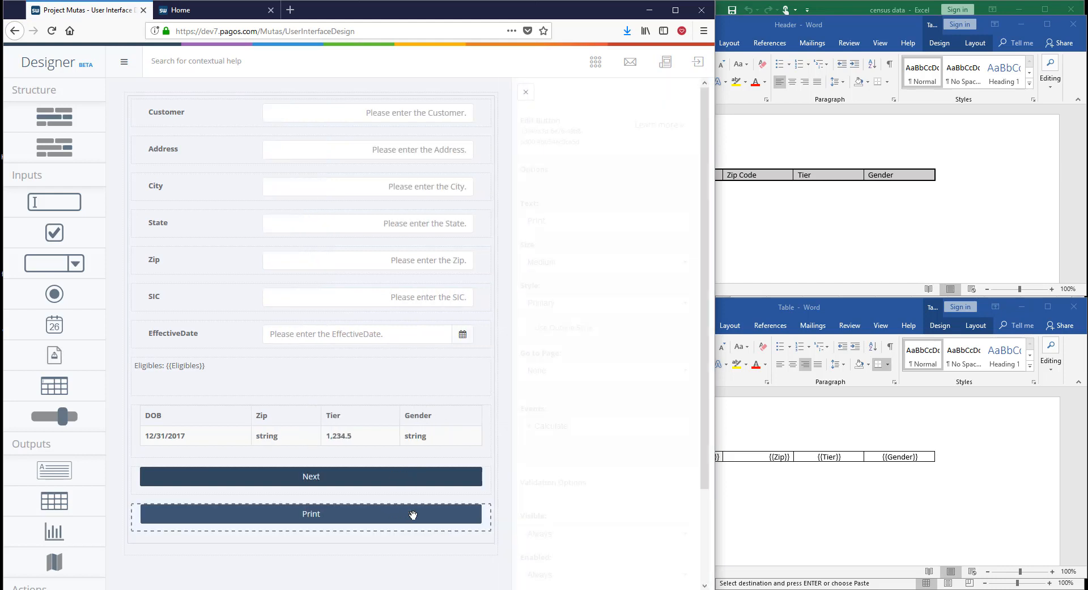
left_click(604, 424)
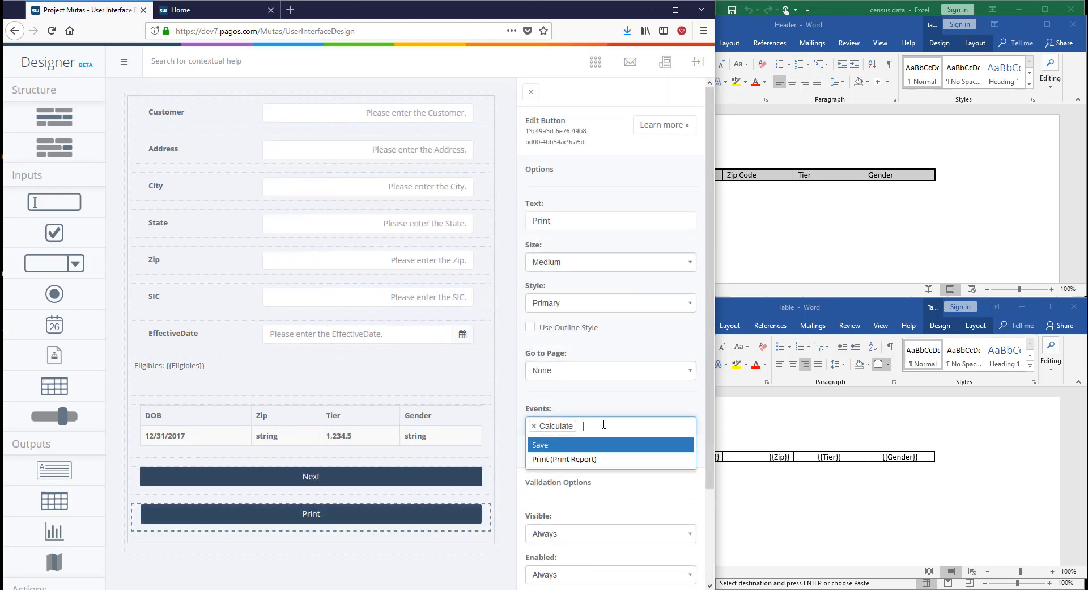
left_click(596, 459)
scroll(597, 465, "down", 2)
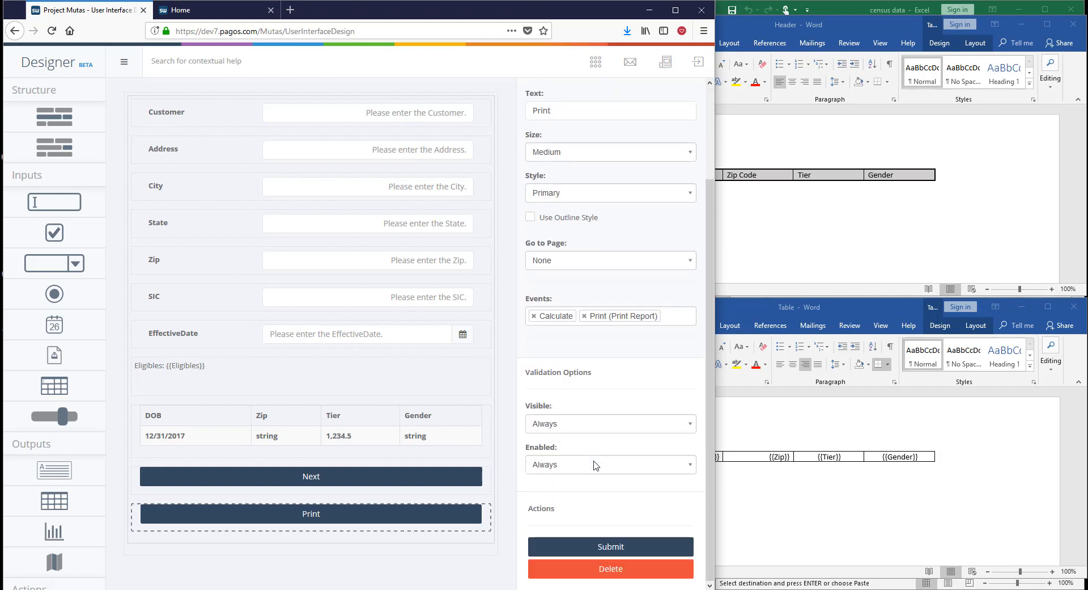
left_click(593, 550)
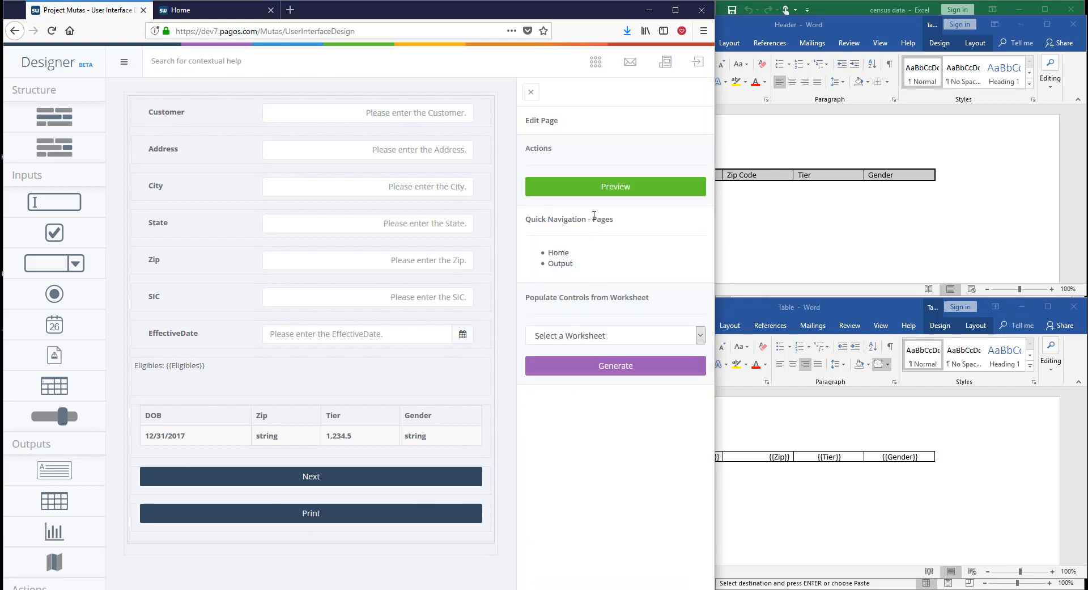
Step: Preview the application and copy rows A2:D6 of the census data workbook in Excel into the preview's census table, starting at the first DOB cell
left_click(595, 190)
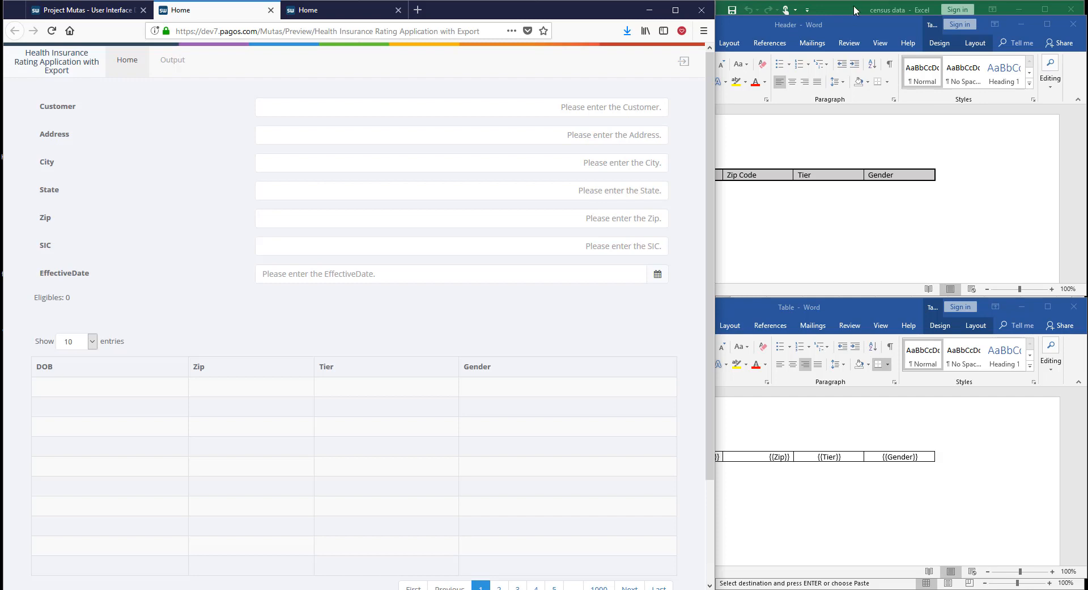
left_click(854, 10)
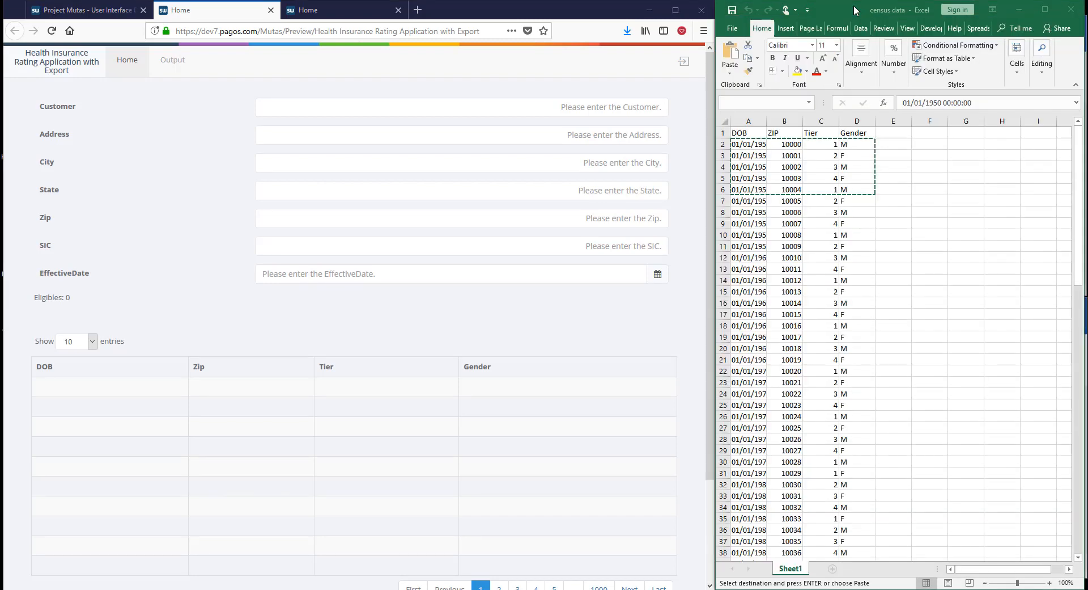
left_click_drag(748, 144, 857, 189)
key("ctrl+c")
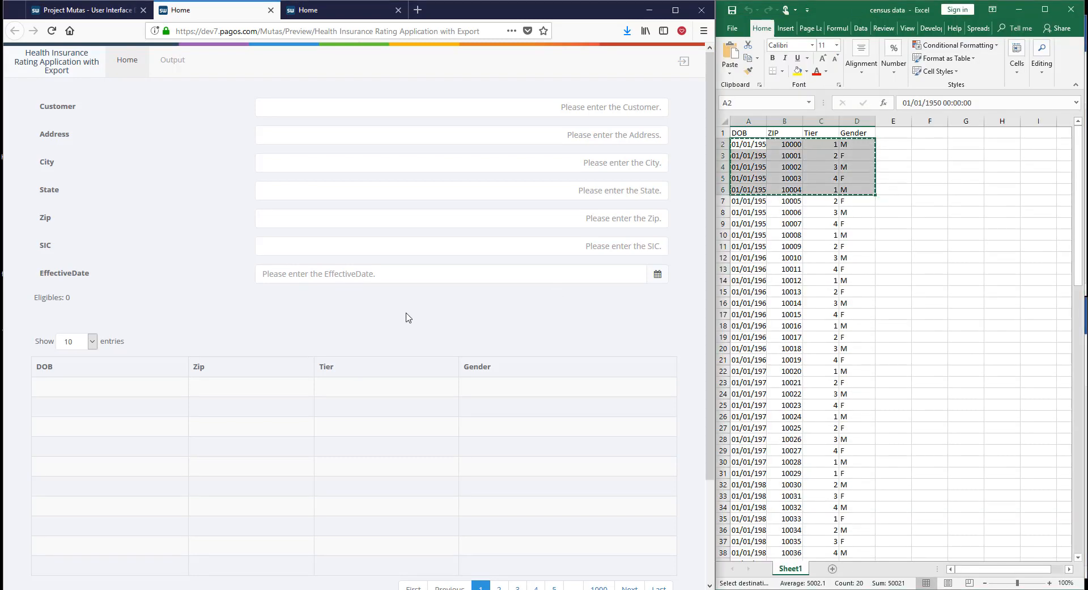
left_click(391, 321)
left_click(153, 386)
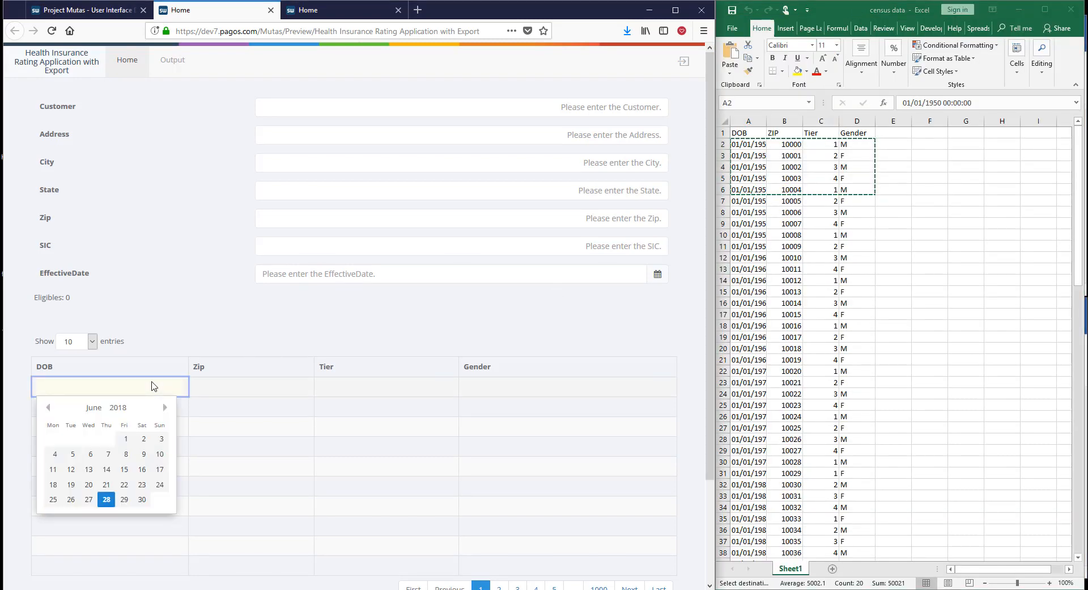
key("ctrl+v")
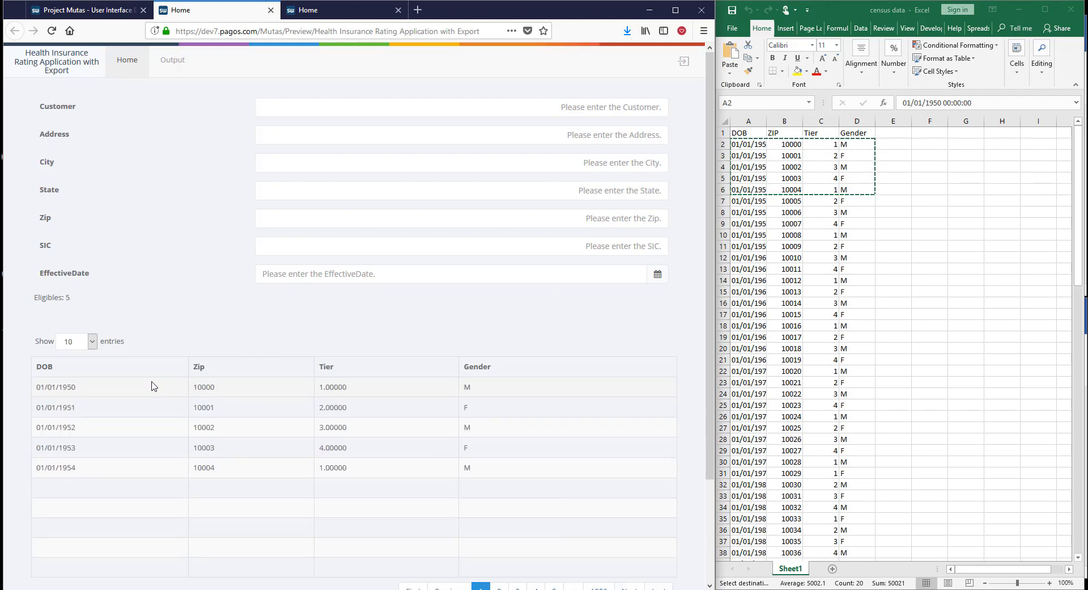
Step: Print the report from the previewed Home page and open the generated PDF with TWINUI (default)
scroll(153, 386, "down", 2)
left_click(368, 527)
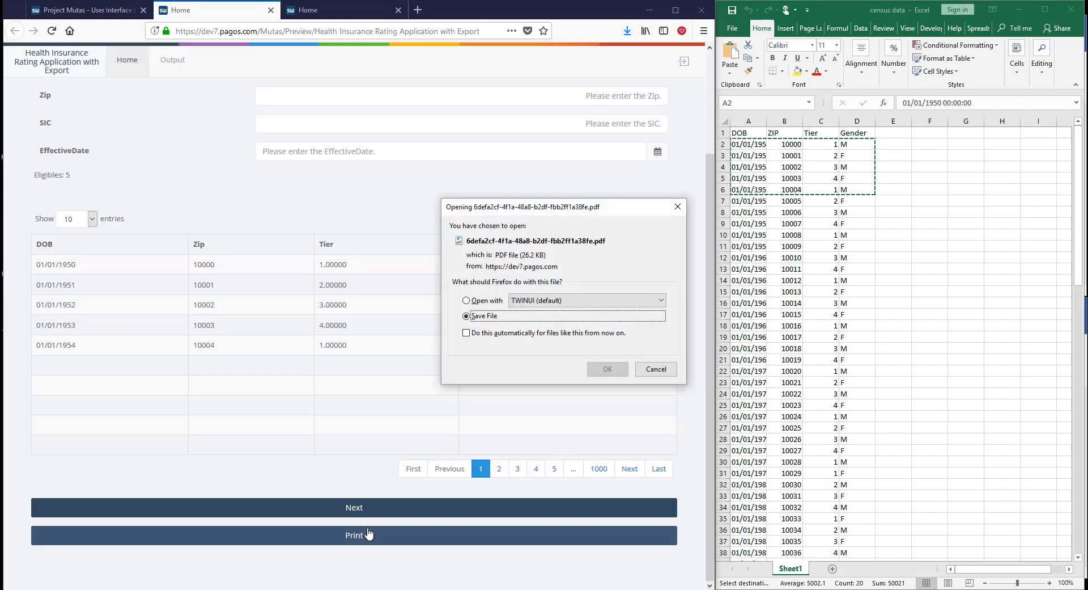
left_click(491, 301)
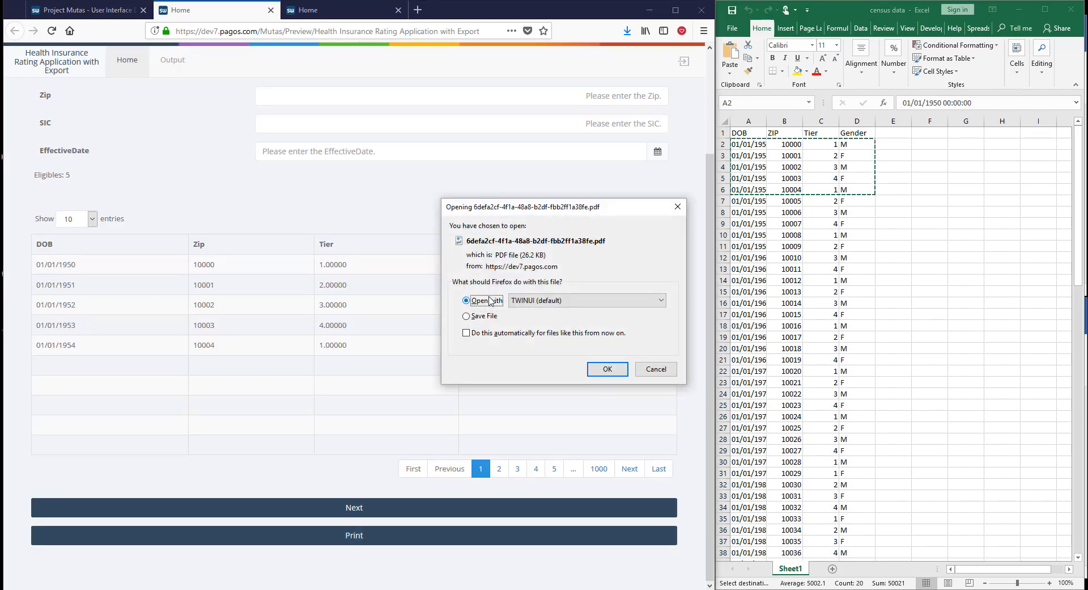
left_click(614, 367)
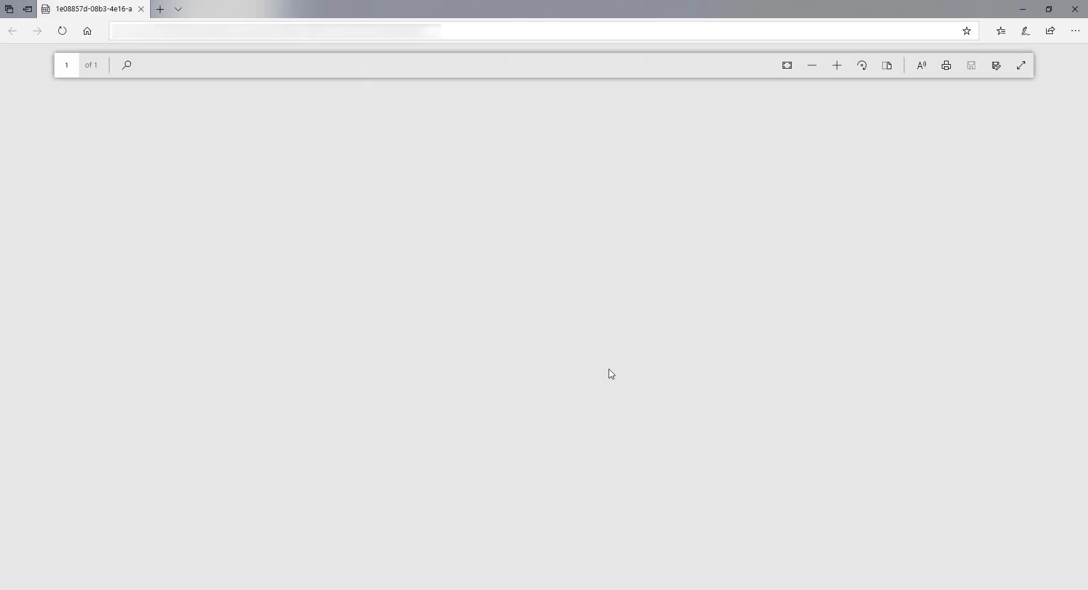